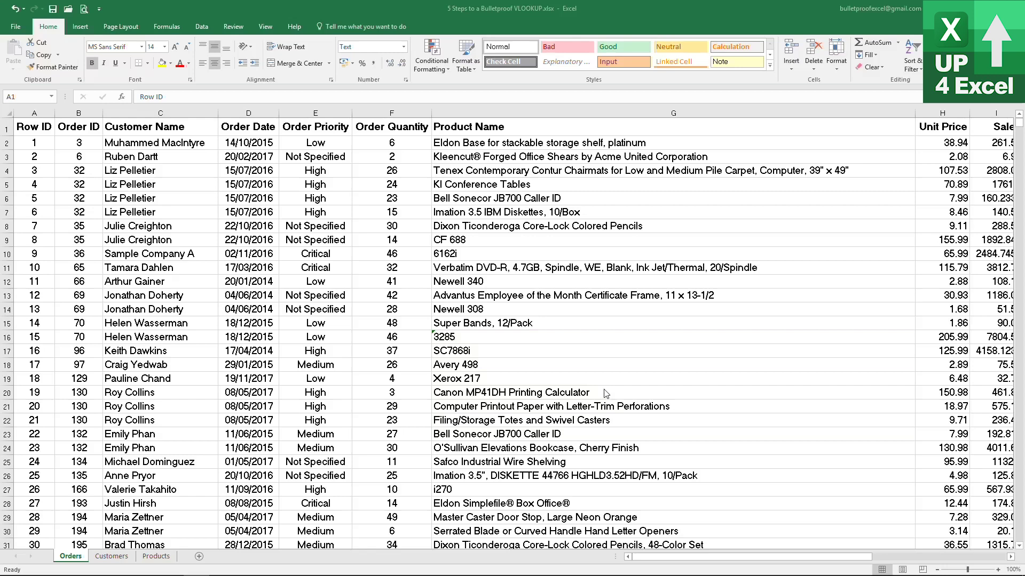
Step: Insert two empty columns at the front of the Orders sheet
{"action": "left_click", "coordinate": [151, 114]}
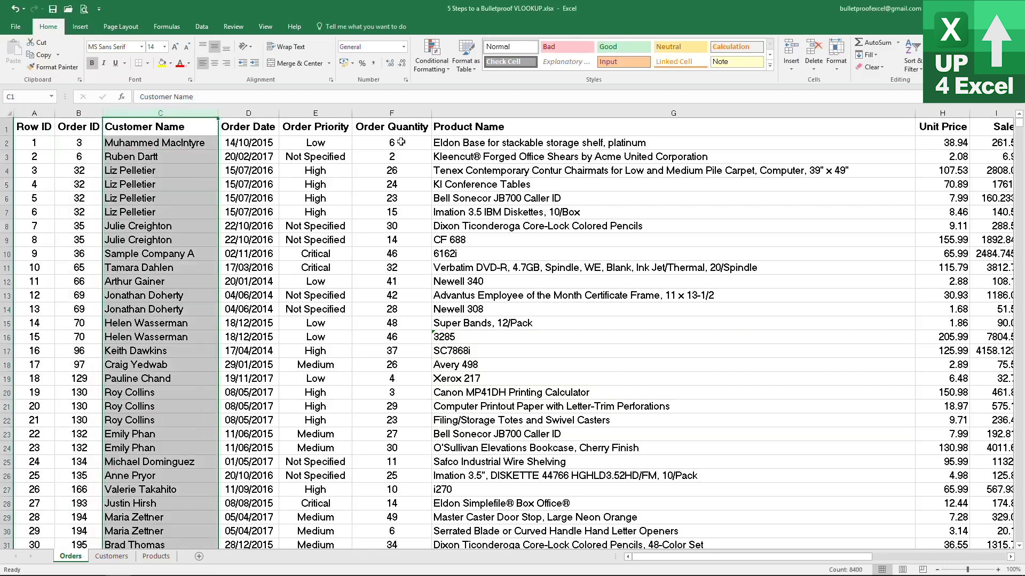
{"action": "left_click", "coordinate": [478, 113]}
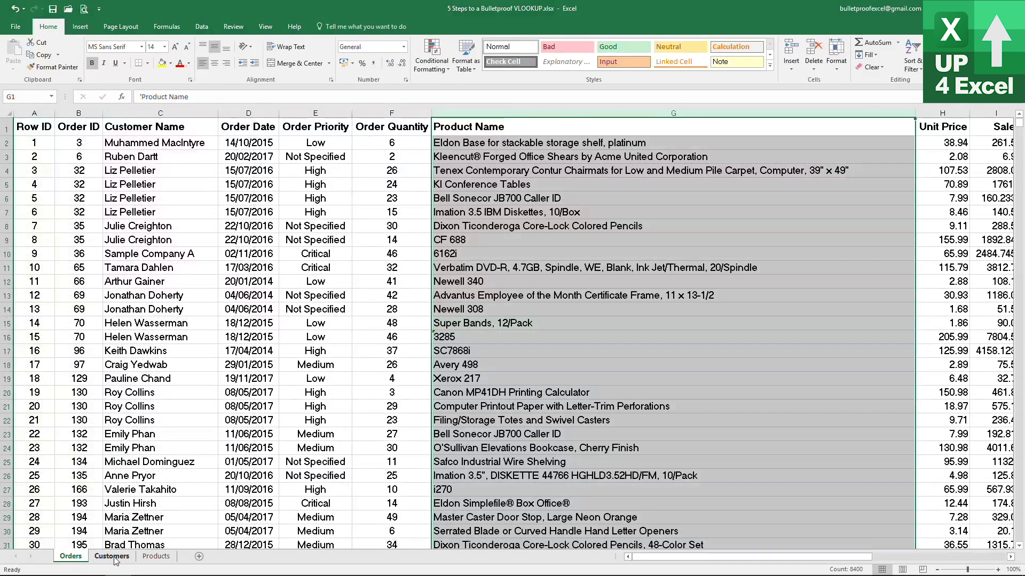
{"action": "left_click", "coordinate": [112, 557]}
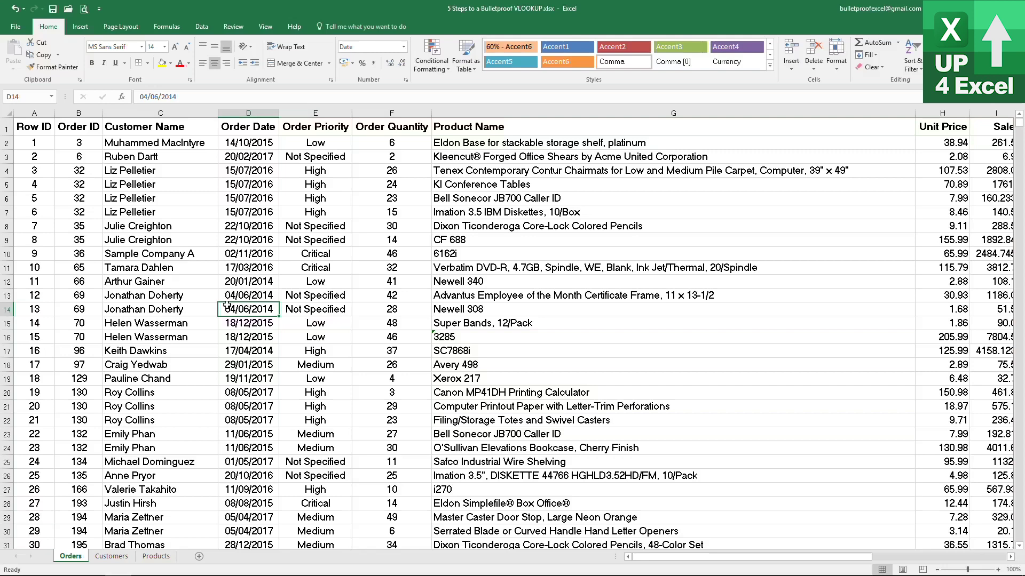
{"action": "left_click_drag", "start_coordinate": [34, 113], "coordinate": [78, 113]}
{"action": "key", "text": "ctrl+shift+plus"}
Step: Copy the Region and Customer Segment headings from Customers into Orders A1:B1
{"action": "left_click", "coordinate": [112, 556]}
{"action": "key", "text": "Right"}
{"action": "key", "text": "Right"}
{"action": "key", "text": "shift+Right"}
{"action": "key", "text": "ctrl+c"}
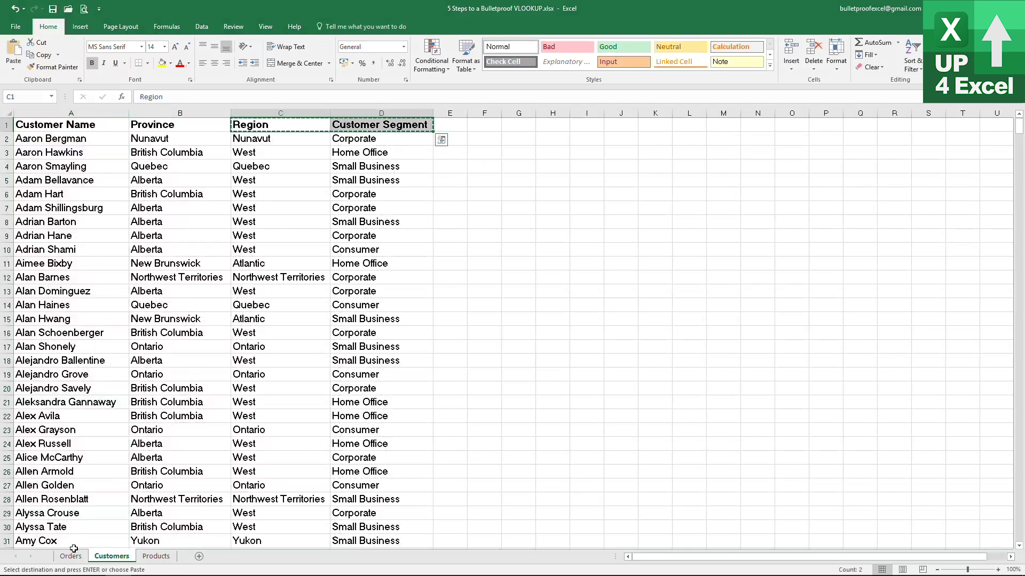
{"action": "left_click", "coordinate": [70, 556]}
{"action": "right_click", "coordinate": [26, 129]}
{"action": "left_click", "coordinate": [37, 179]}
Step: Enter =VLOOKUP(E2,Customers!A1:D796,3,FALSE) in A2 to return the first order's Region
{"action": "key", "text": "Down"}
{"action": "type", "text": "=vlookup(E2,"}
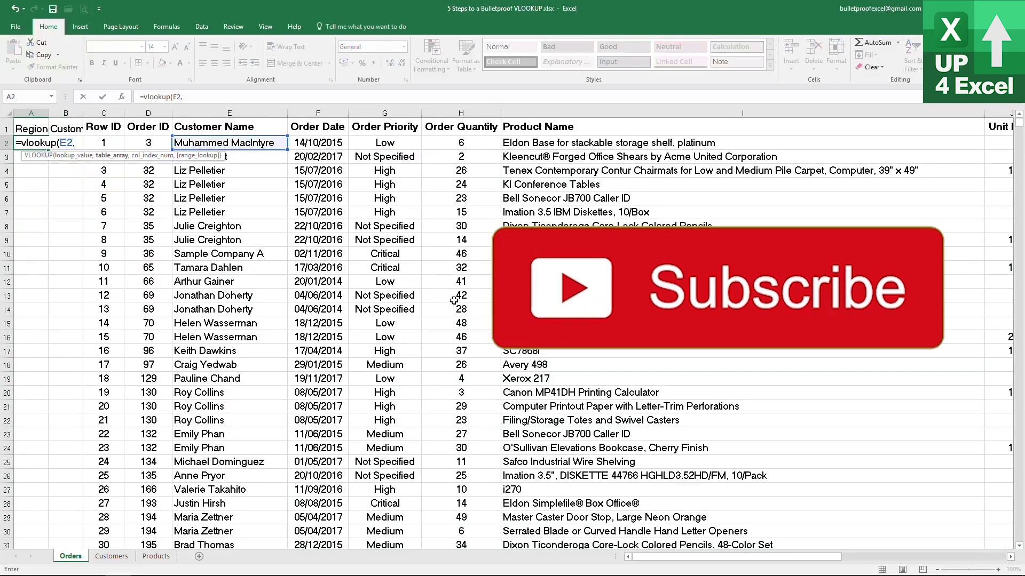
{"action": "key", "text": "ctrl+Page_Down"}
{"action": "key", "text": "ctrl+Home"}
{"action": "key", "text": "ctrl+shift+End"}
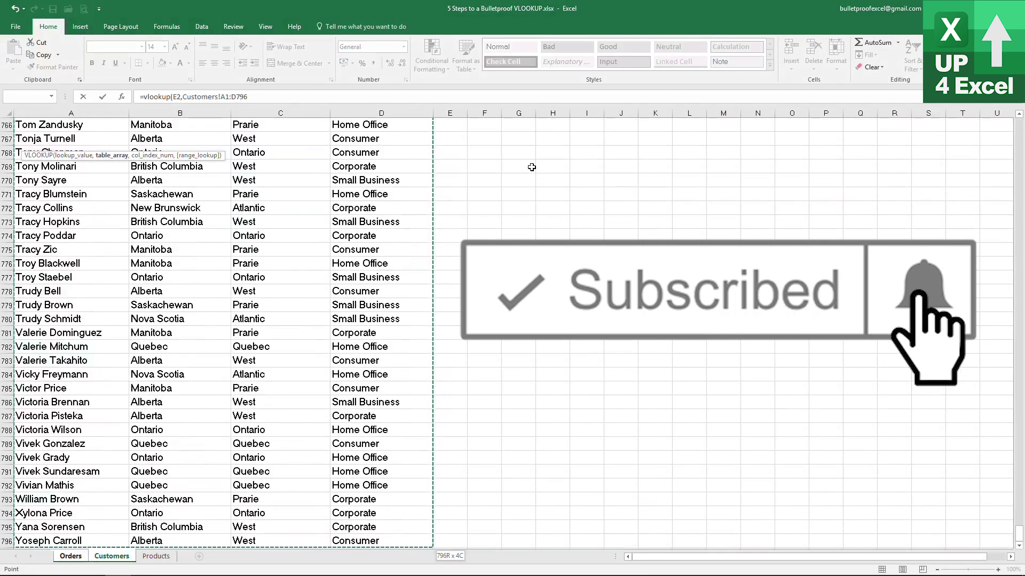
{"action": "type", "text": ",3,0)"}
{"action": "key", "text": "Return"}
Step: Autofit columns A and B and select A2 to check its lookup
{"action": "left_click_drag", "start_coordinate": [21, 113], "coordinate": [81, 127]}
{"action": "double_click", "coordinate": [60, 113]}
{"action": "left_click", "coordinate": [34, 143]}
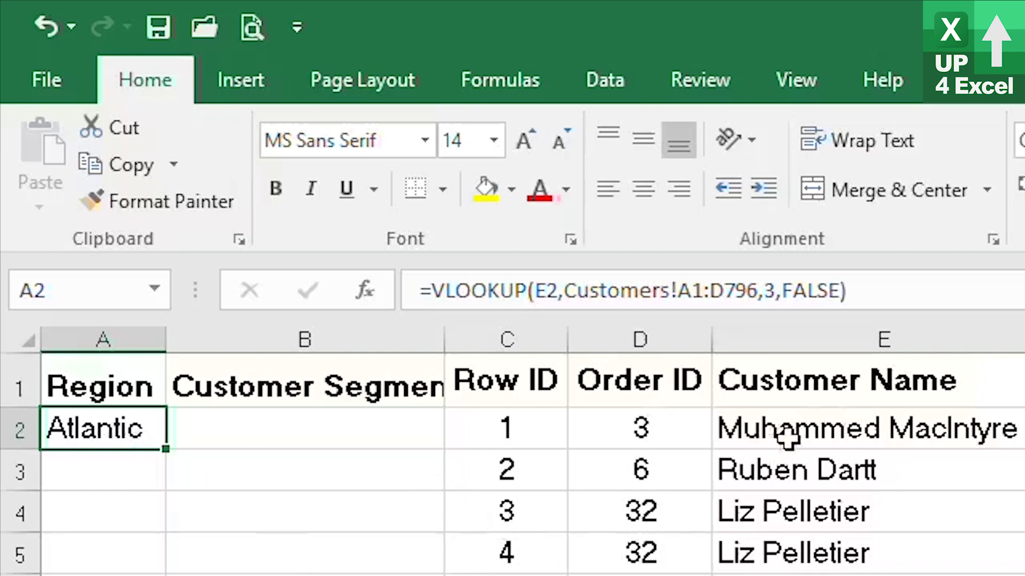
{"action": "key", "text": "F2"}
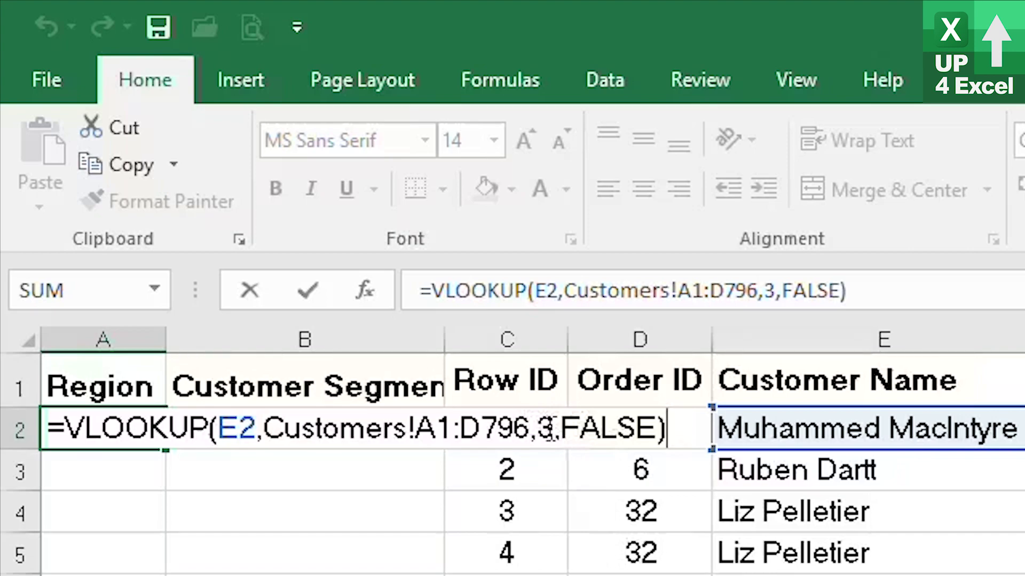
{"action": "key", "text": "Return"}
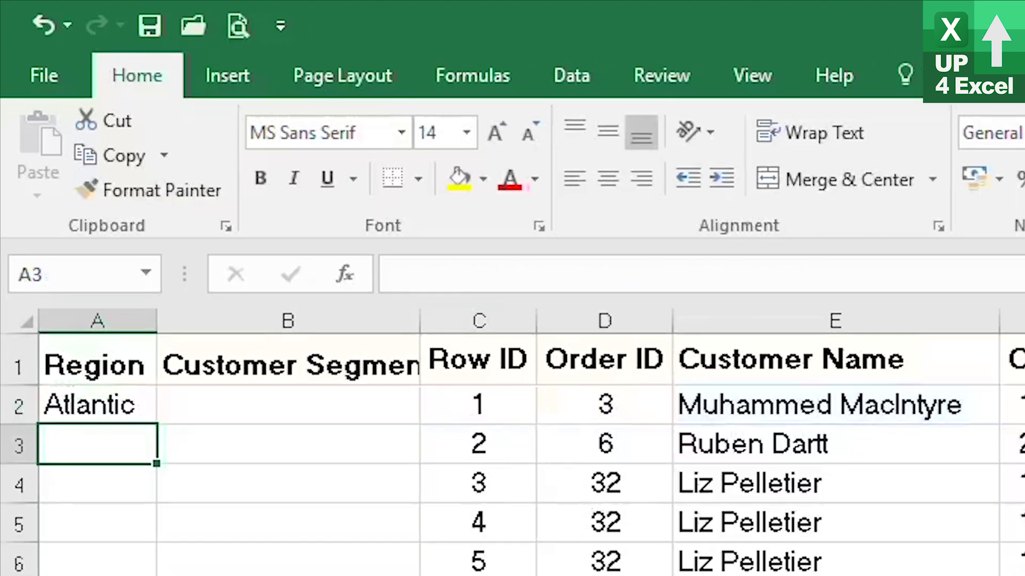
{"action": "left_click", "coordinate": [112, 556]}
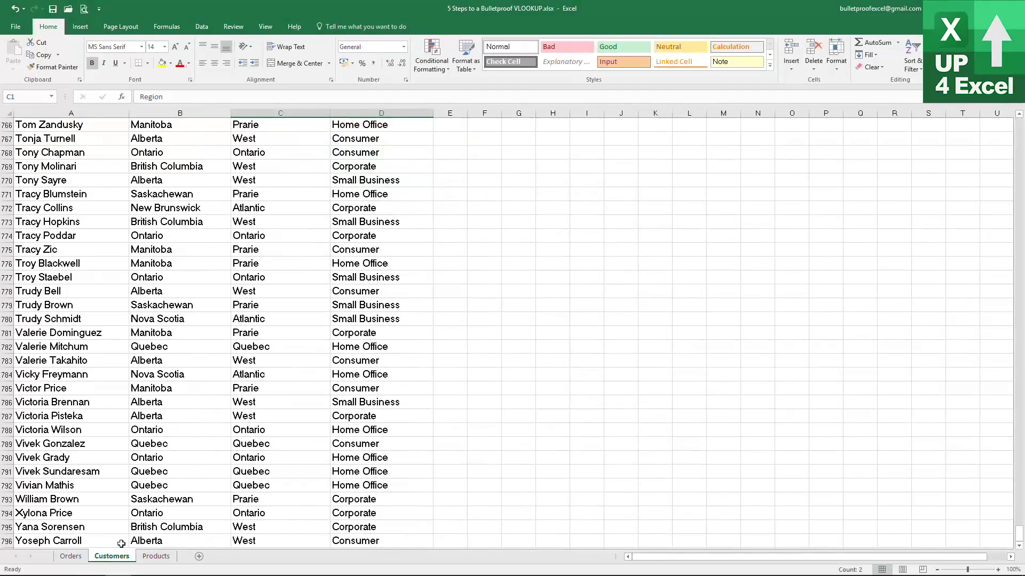
{"action": "scroll", "coordinate": [286, 161], "scroll_direction": "up", "scroll_amount": 20}
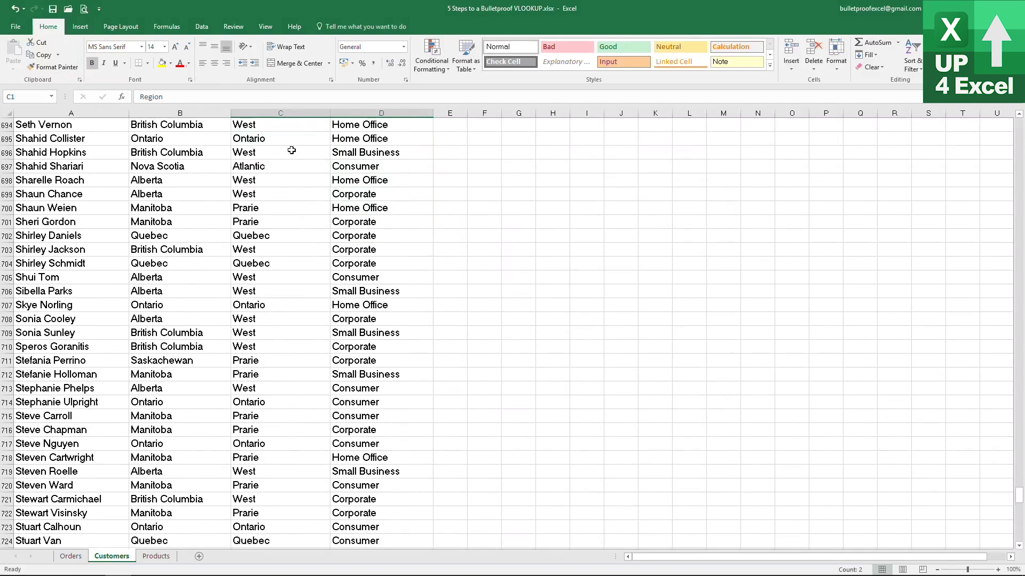
{"action": "scroll", "coordinate": [291, 151], "scroll_direction": "up", "scroll_amount": 20}
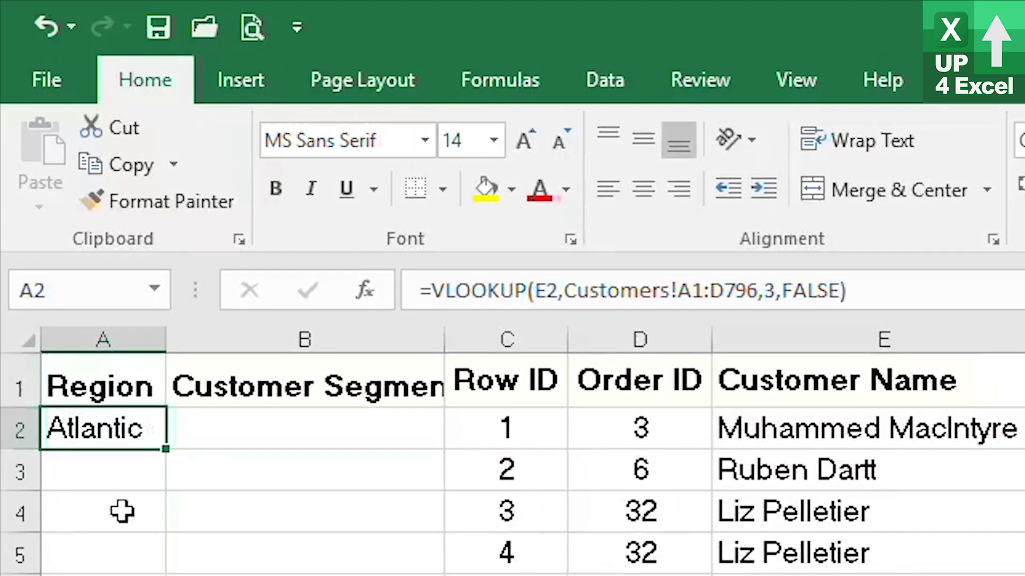
Step: Copy A2's lookup into B2, where it shows #N/A, widen column B and inspect B2's formula
{"action": "left_click_drag", "start_coordinate": [169, 451], "coordinate": [384, 446]}
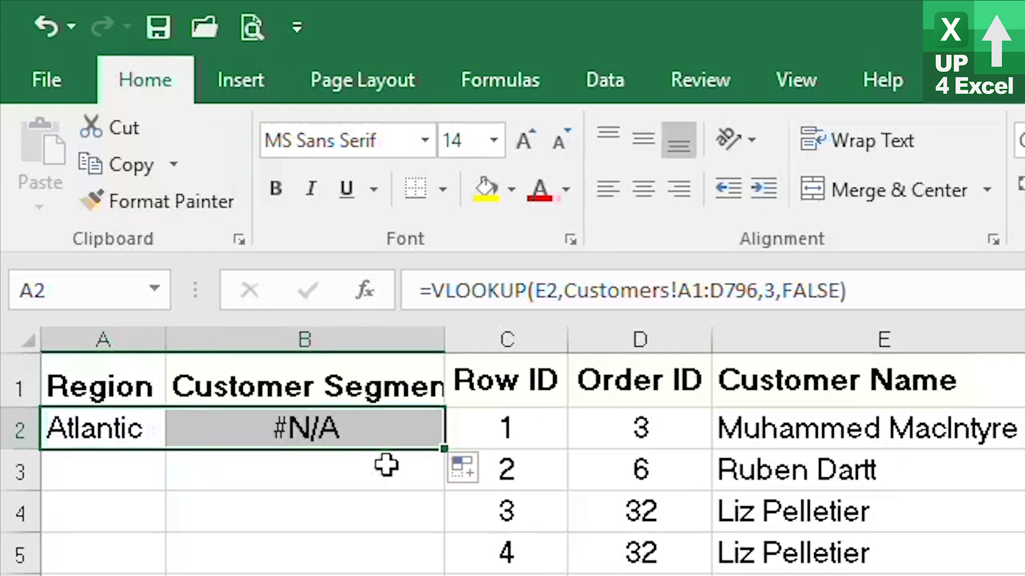
{"action": "left_click_drag", "start_coordinate": [443, 346], "coordinate": [514, 342]}
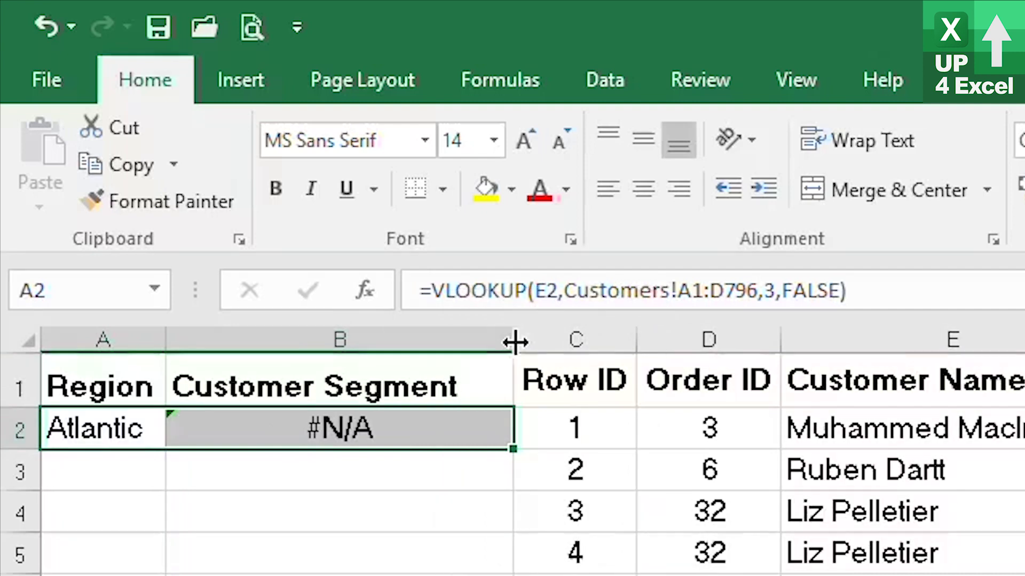
{"action": "left_click", "coordinate": [462, 428]}
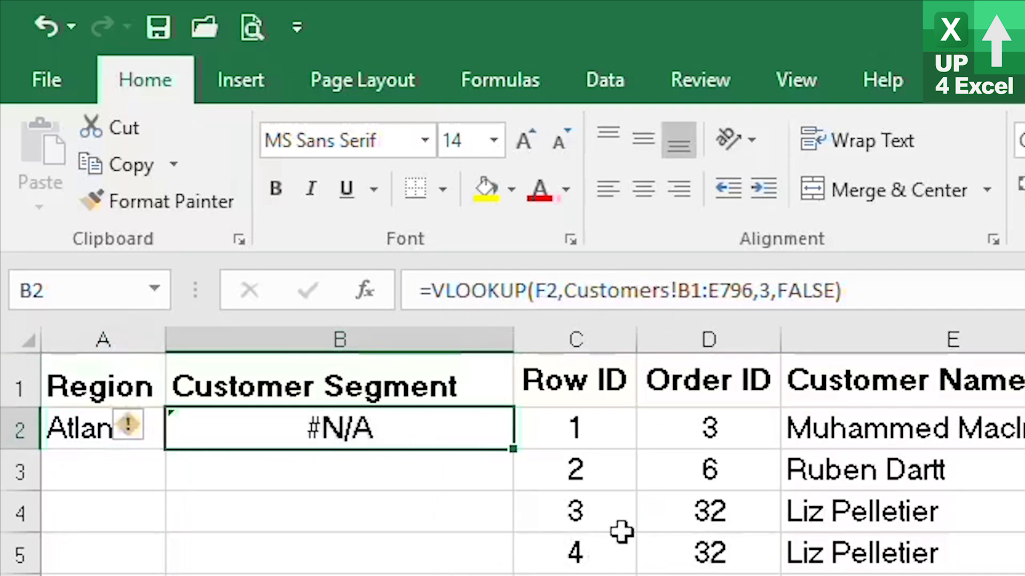
{"action": "key", "text": "F2"}
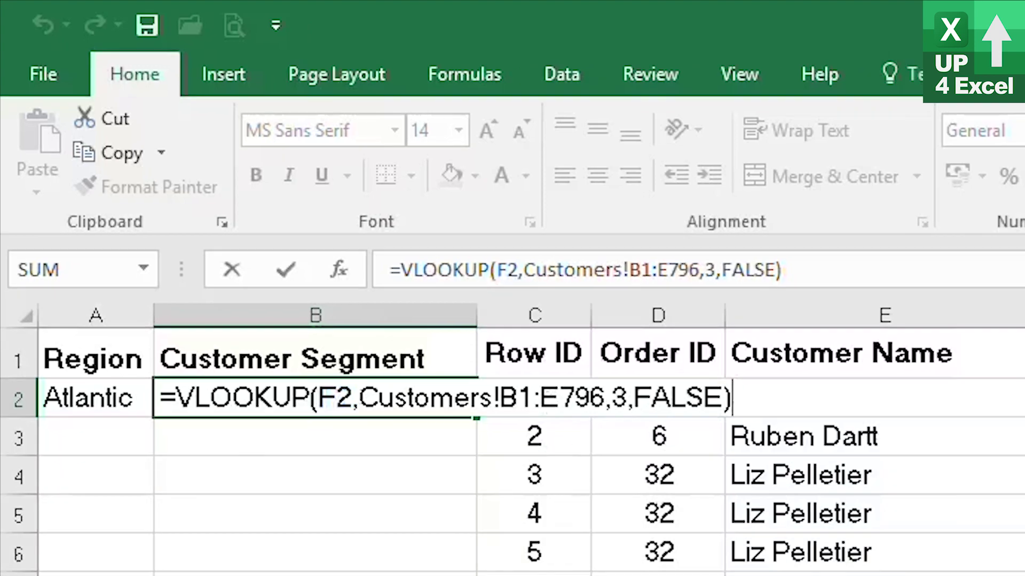
{"action": "left_click", "coordinate": [116, 557]}
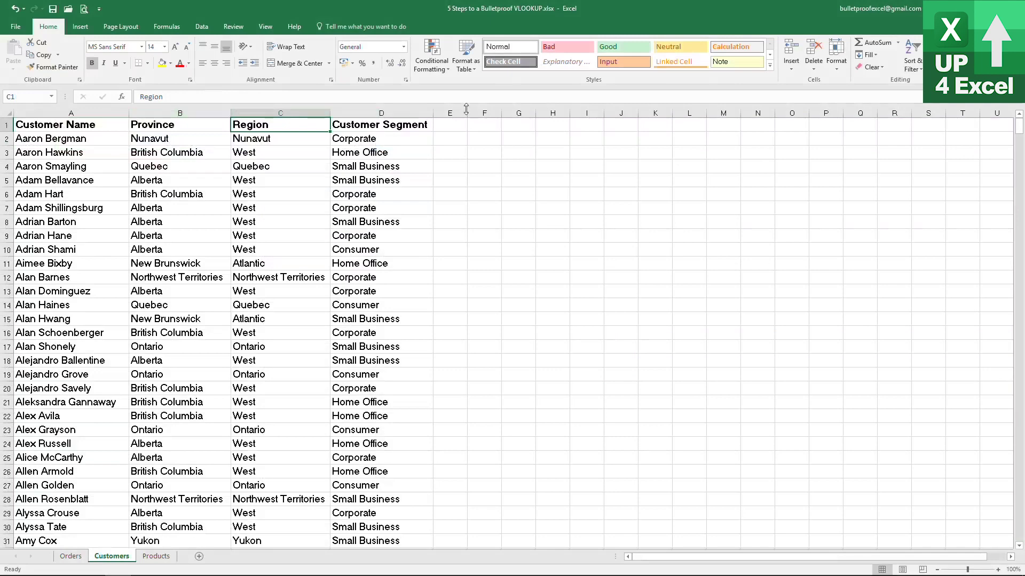
Step: Fill the Region lookup from A2 down column A to row 292
{"action": "left_click", "coordinate": [71, 556]}
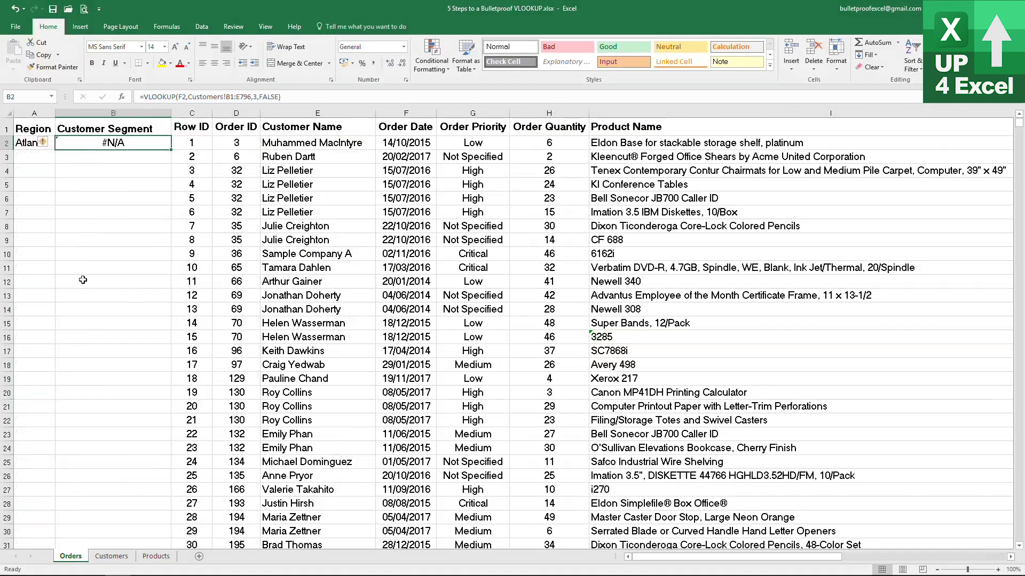
{"action": "left_click", "coordinate": [40, 148]}
{"action": "left_click_drag", "start_coordinate": [56, 150], "coordinate": [58, 523]}
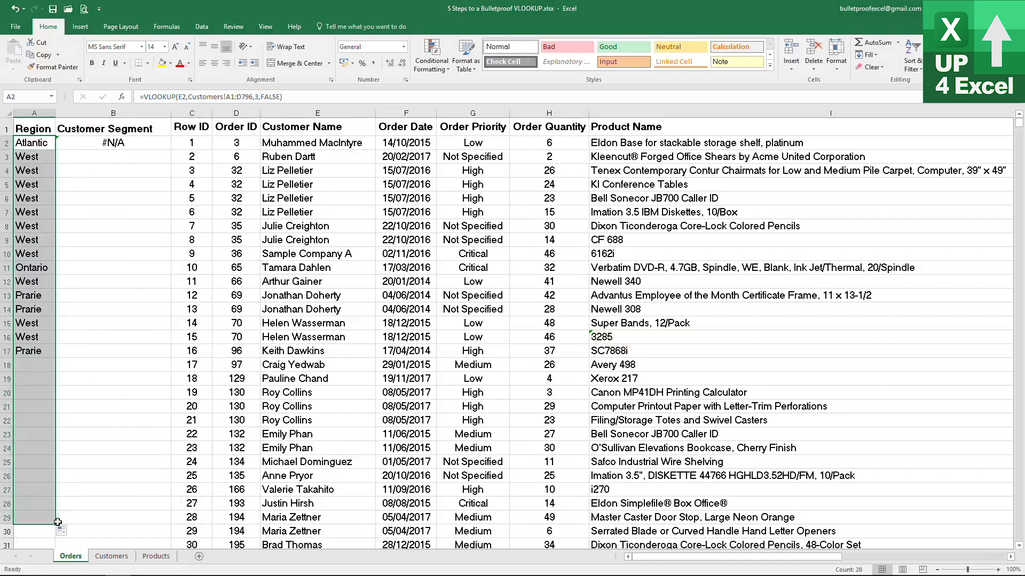
{"action": "scroll", "coordinate": [52, 230], "scroll_direction": "down", "scroll_amount": 7}
{"action": "left_click_drag", "start_coordinate": [56, 229], "coordinate": [54, 526]}
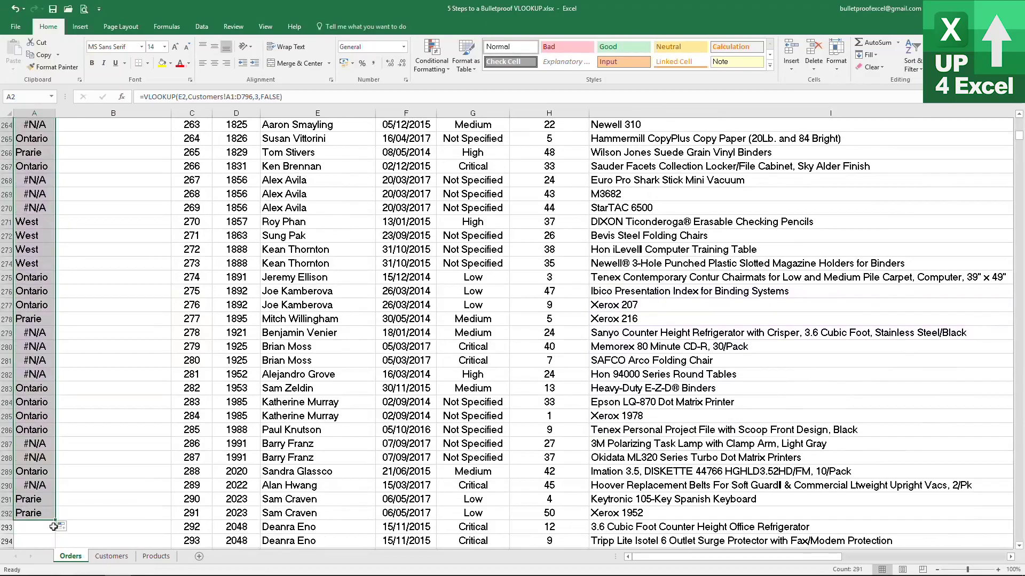
Step: Inspect A279's #N/A formula and its shifted range A278:D1073, then return to the top
{"action": "left_click", "coordinate": [36, 332]}
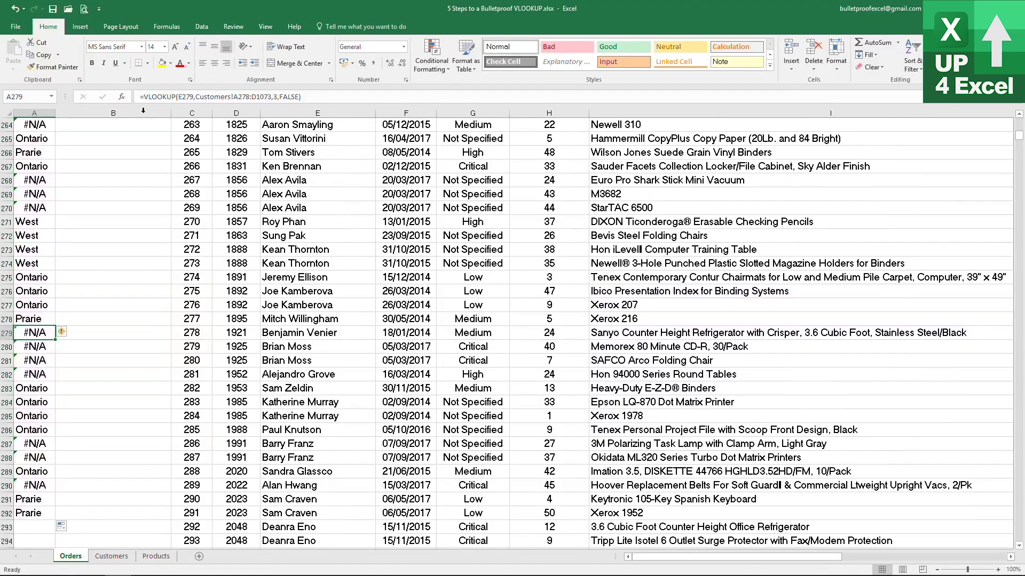
{"action": "left_click", "coordinate": [239, 96]}
{"action": "key", "text": "shift+Right"}
{"action": "key", "text": "shift+Right"}
{"action": "key", "text": "shift+Right"}
{"action": "key", "text": "shift+Right"}
{"action": "key", "text": "shift+Right"}
{"action": "key", "text": "shift+Right"}
{"action": "key", "text": "shift+Right"}
{"action": "key", "text": "shift+Right"}
{"action": "key", "text": "shift+Right"}
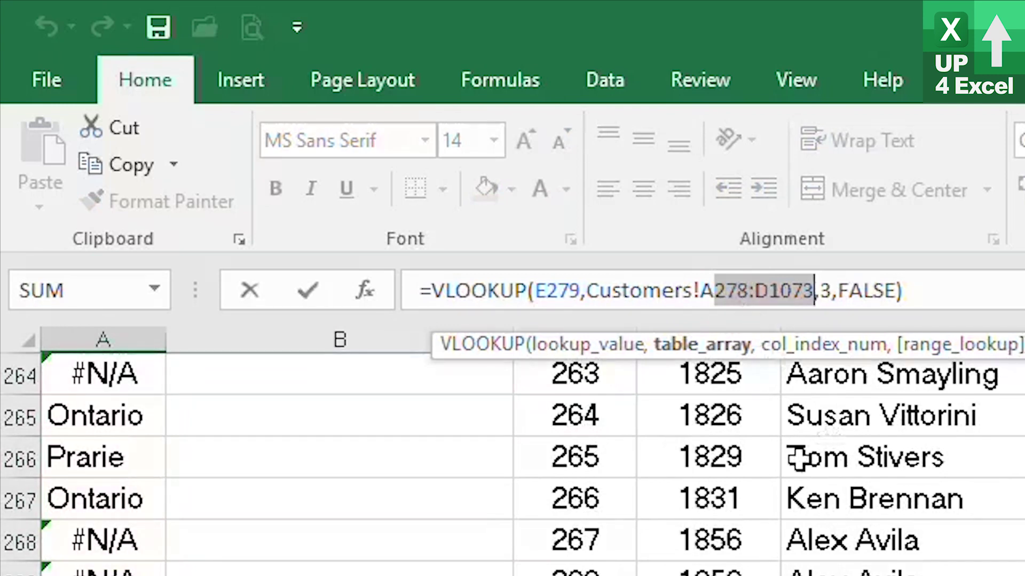
{"action": "key", "text": "Escape"}
{"action": "key", "text": "ctrl+Home"}
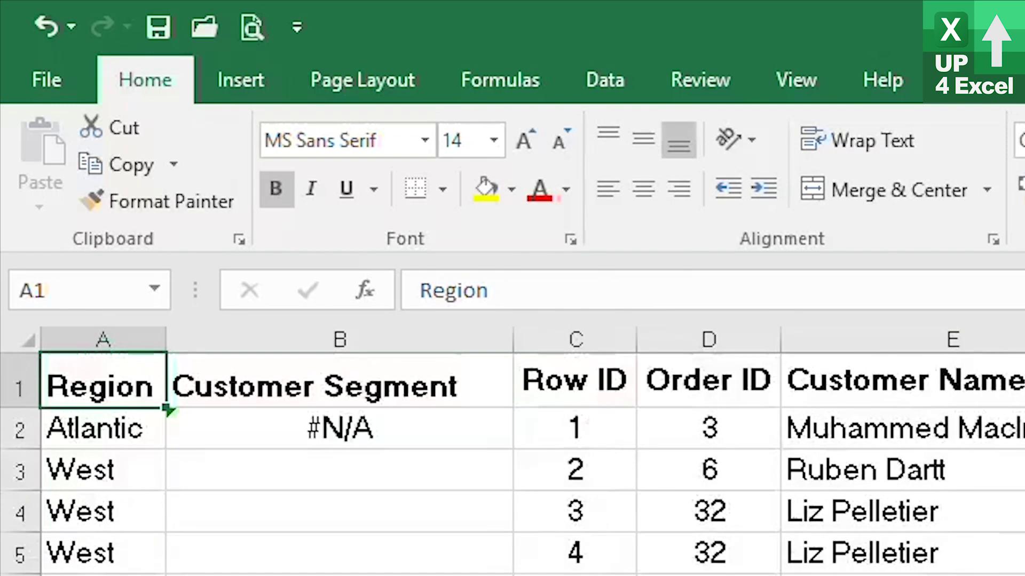
{"action": "key", "text": "Down"}
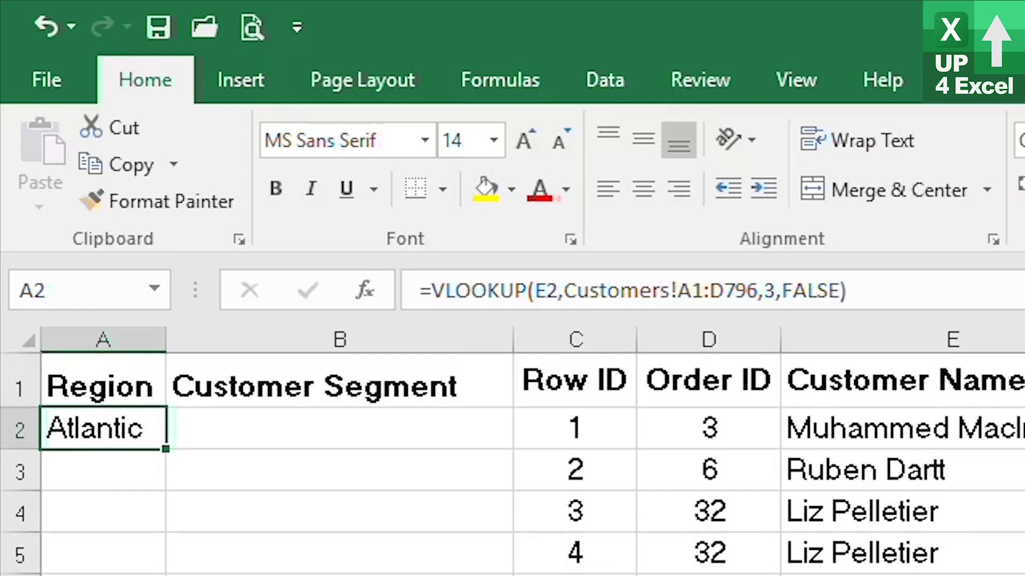
Step: Reopen A2's Region VLOOKUP for editing once the fills are undone
{"action": "key", "text": "F2"}
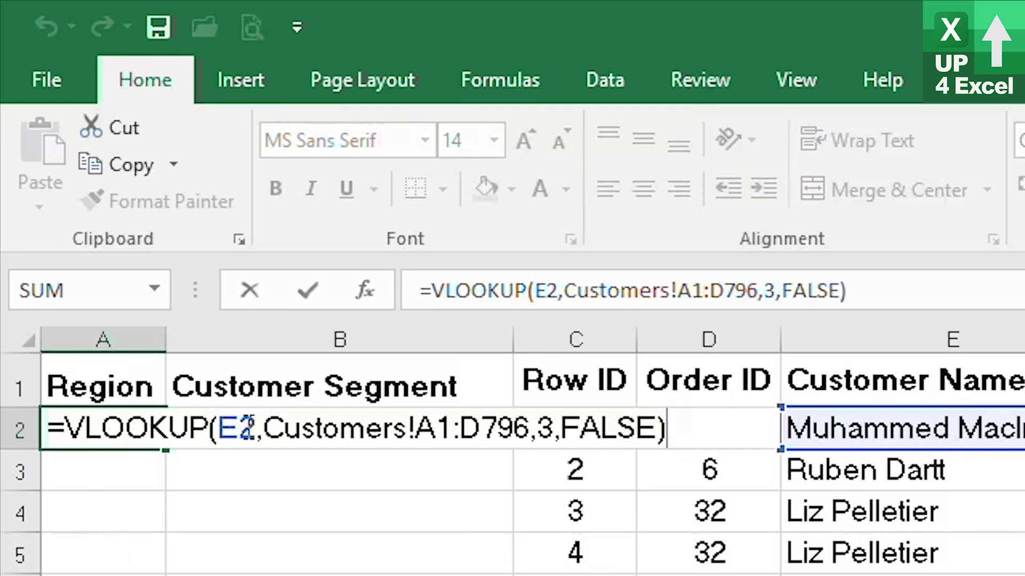
Step: Lock the lookup value's column by changing E2 to $E2
{"action": "left_click", "coordinate": [220, 427]}
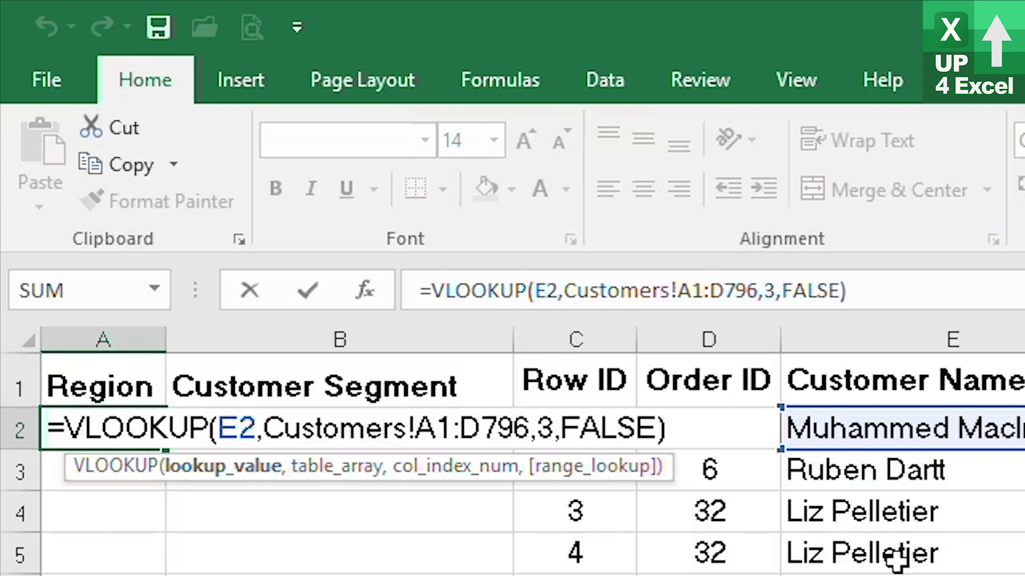
{"action": "type", "text": "$"}
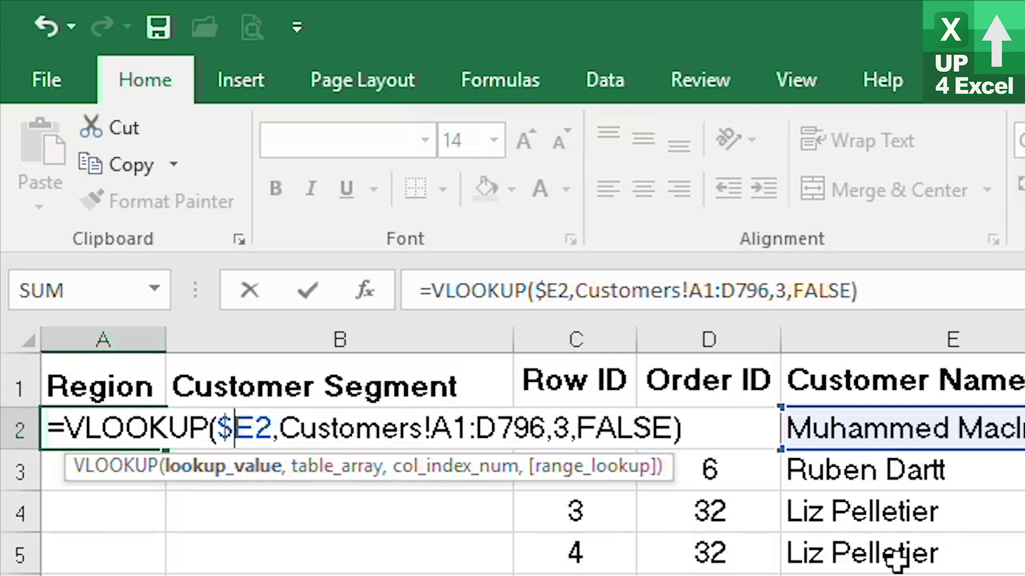
{"action": "key", "text": "Right"}
{"action": "key", "text": "Right"}
{"action": "key", "text": "Right"}
{"action": "key", "text": "Right"}
{"action": "key", "text": "Right"}
{"action": "key", "text": "Right"}
{"action": "key", "text": "Right"}
{"action": "key", "text": "Right"}
{"action": "key", "text": "Right"}
{"action": "key", "text": "Right"}
{"action": "key", "text": "Right"}
{"action": "key", "text": "Right"}
{"action": "key", "text": "Right"}
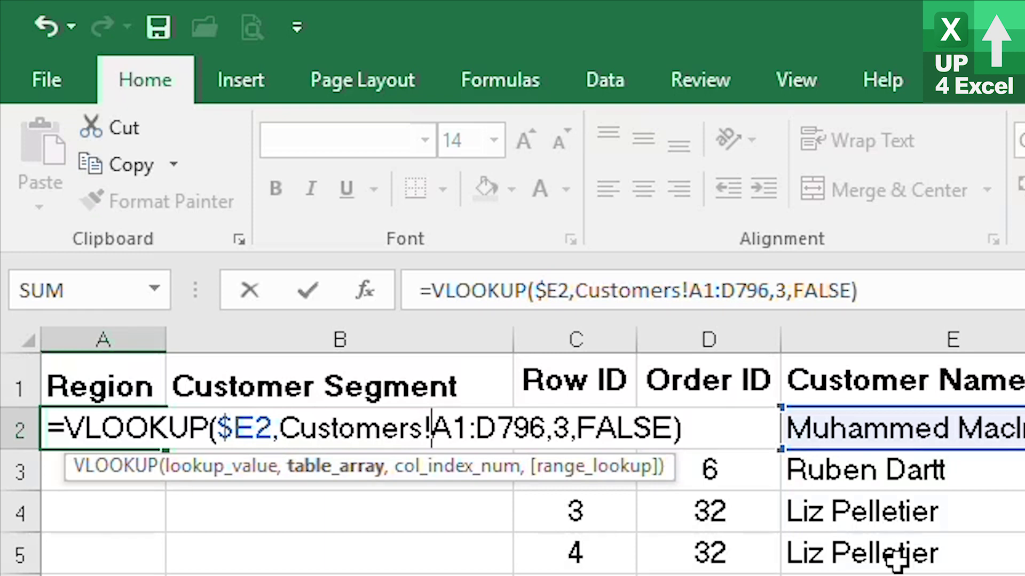
Step: Make the table range absolute as Customers!$A$1:$D$796 and commit the formula
{"action": "key", "text": "Left"}
{"action": "key", "text": "F4"}
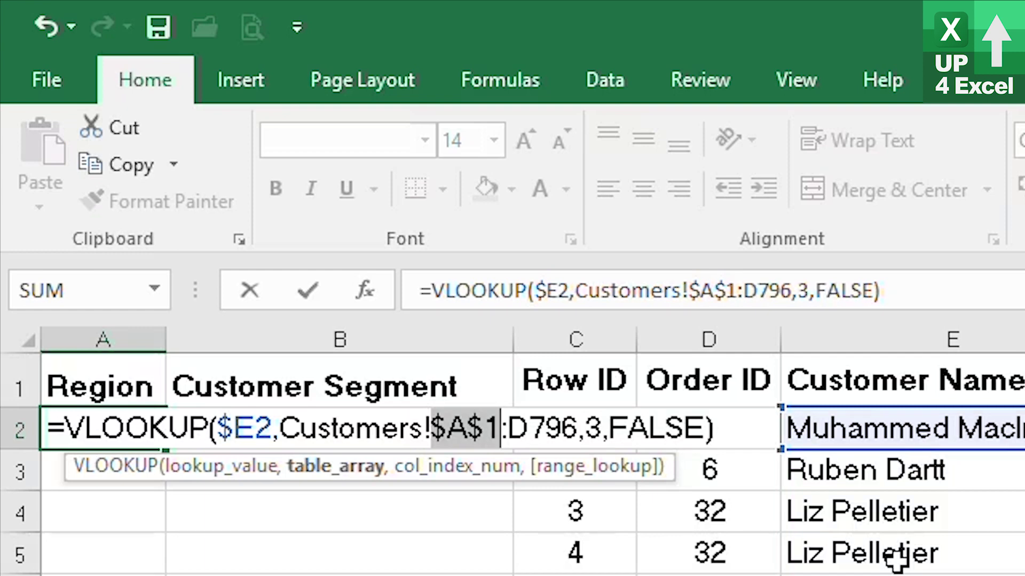
{"action": "key", "text": "Right"}
{"action": "key", "text": "Right"}
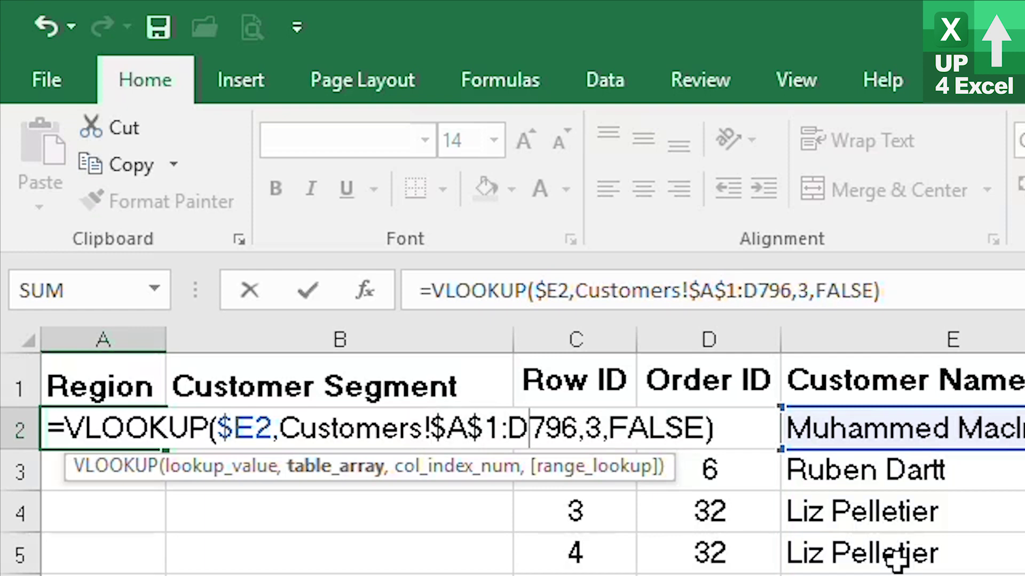
{"action": "key", "text": "F4"}
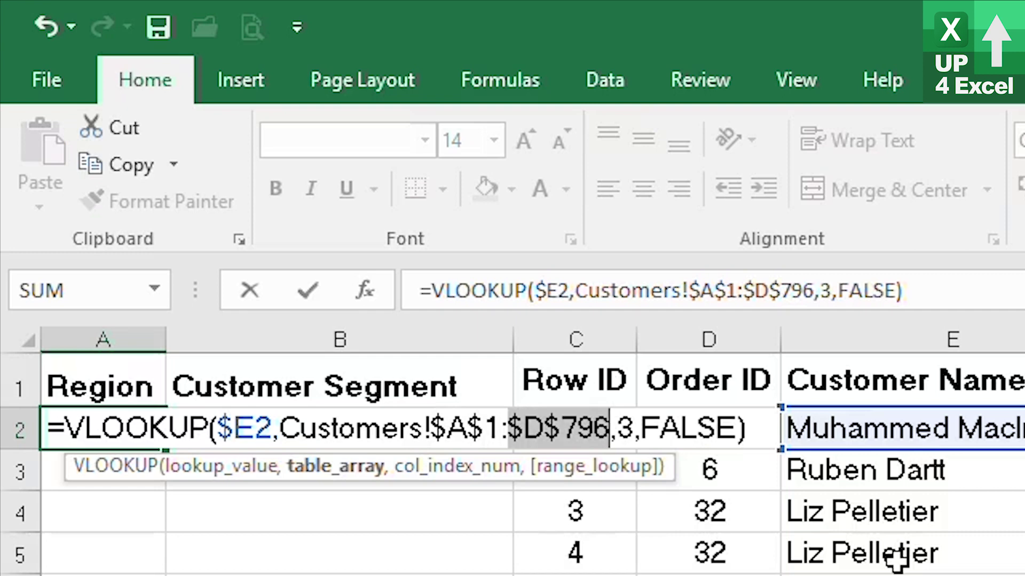
{"action": "key", "text": "Right"}
{"action": "key", "text": "Right"}
{"action": "key", "text": "Right"}
{"action": "key", "text": "Left"}
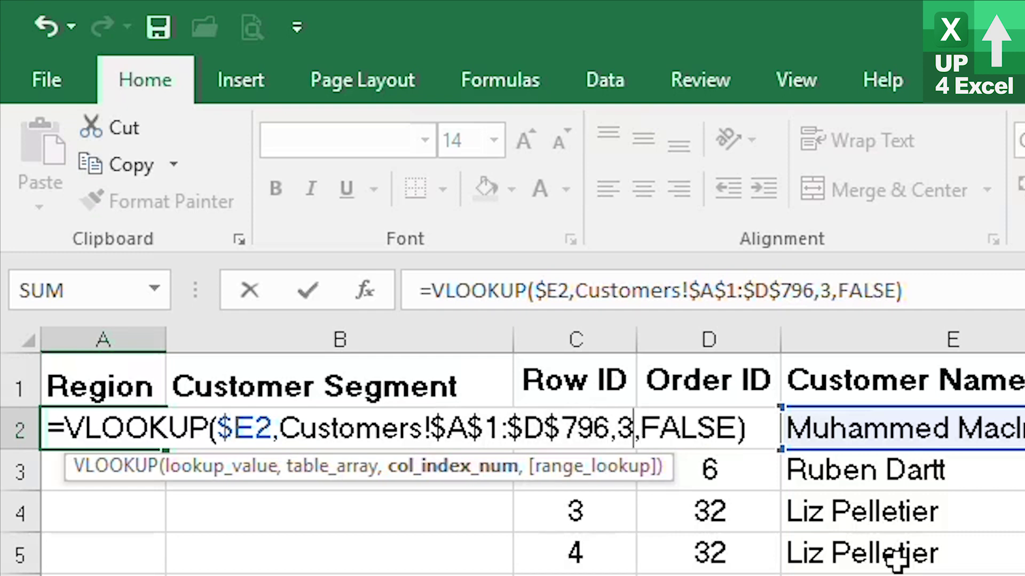
{"action": "key", "text": "Right"}
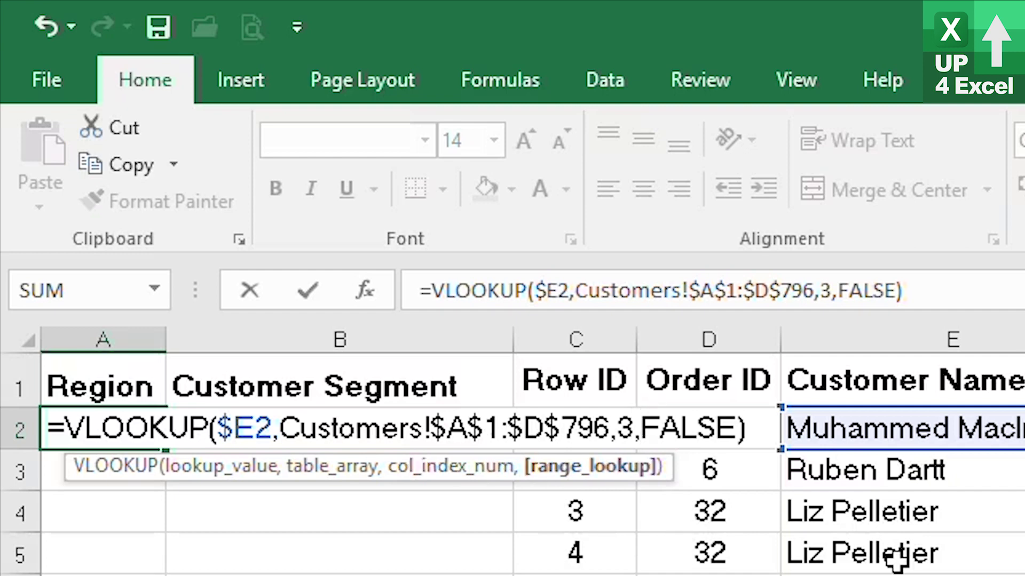
{"action": "key", "text": "Return"}
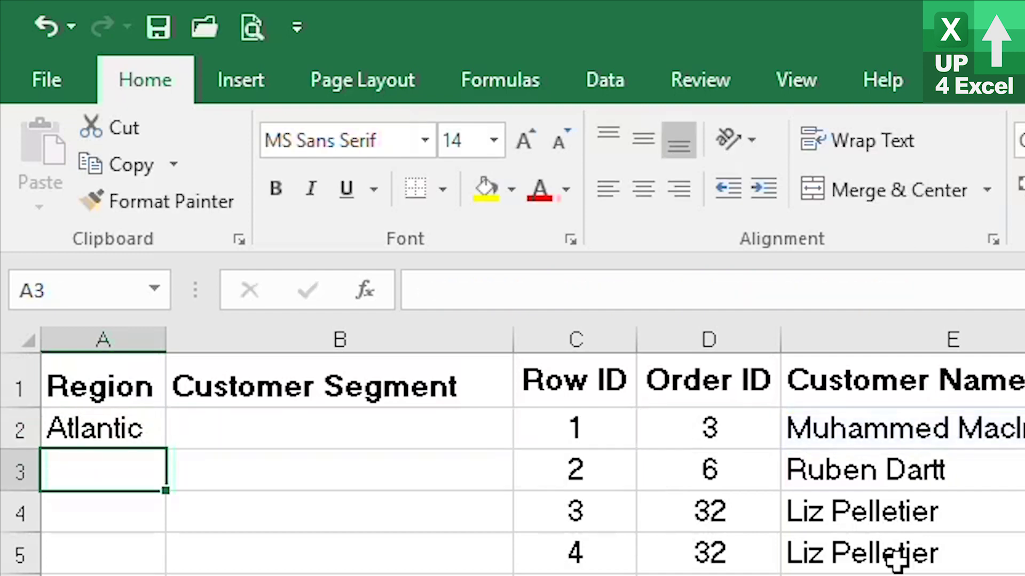
Step: Copy A2's locked lookup down the whole Region column and AutoFit column A to Northwest Territories
{"action": "left_click", "coordinate": [151, 435]}
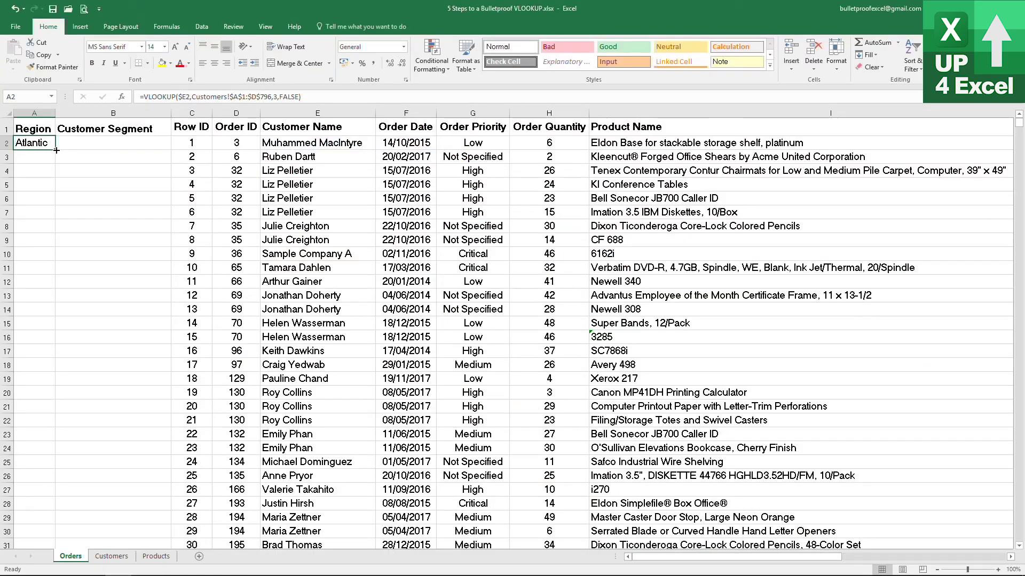
{"action": "double_click", "coordinate": [166, 450]}
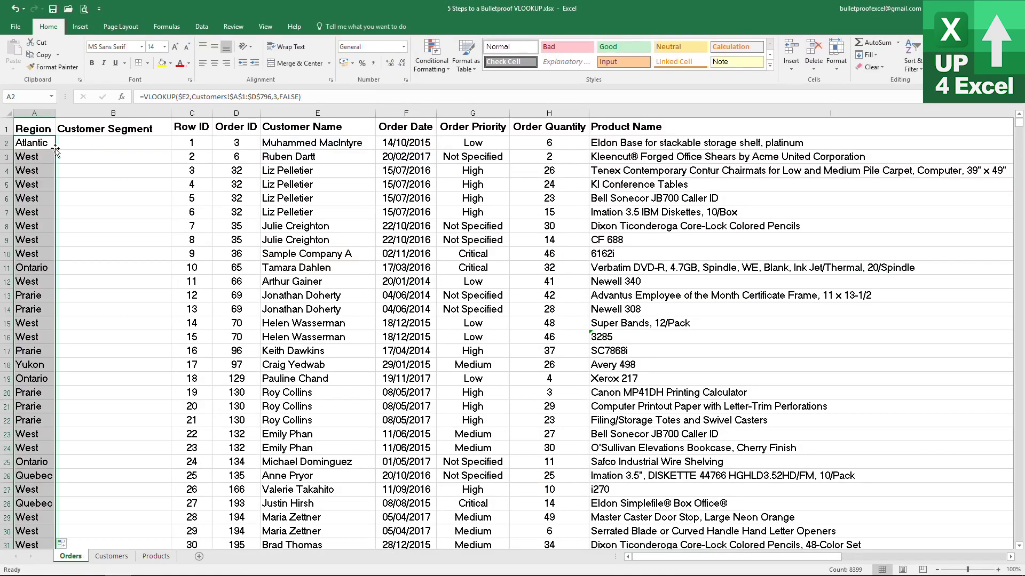
{"action": "scroll", "coordinate": [75, 264], "scroll_direction": "down", "scroll_amount": 16}
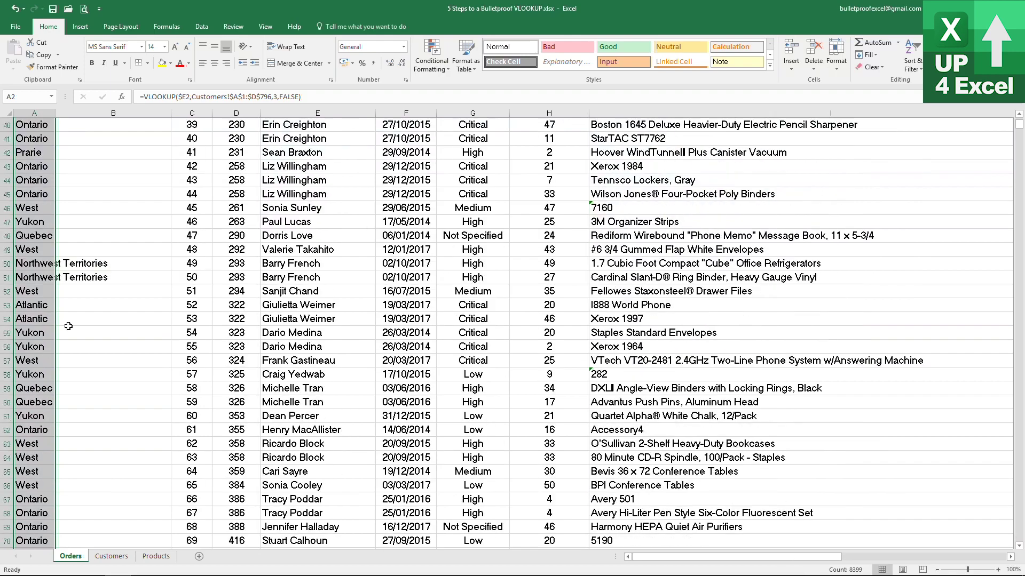
{"action": "scroll", "coordinate": [115, 375], "scroll_direction": "down", "scroll_amount": 20}
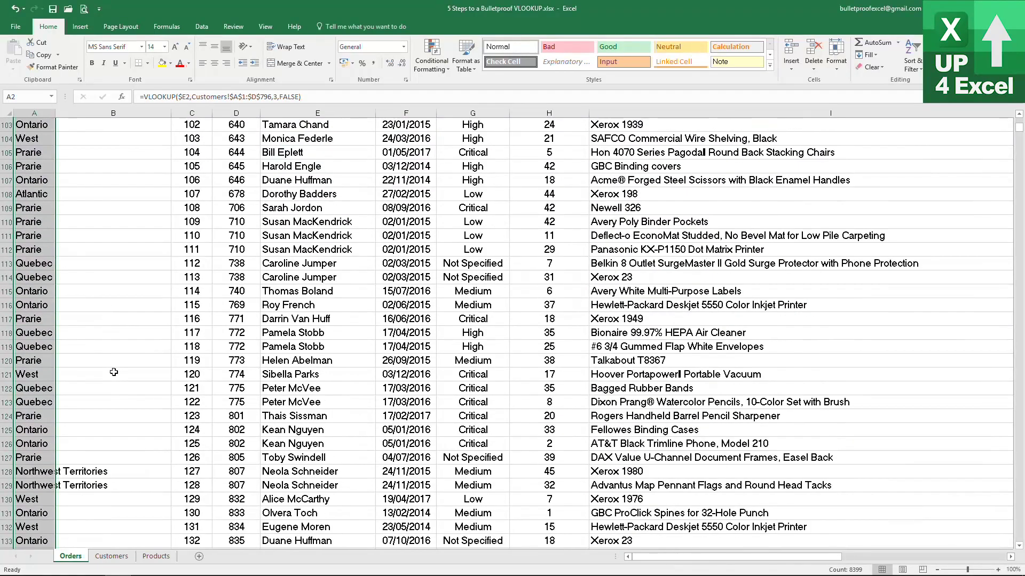
{"action": "scroll", "coordinate": [114, 373], "scroll_direction": "down", "scroll_amount": 6}
{"action": "scroll", "coordinate": [114, 372], "scroll_direction": "up", "scroll_amount": 20}
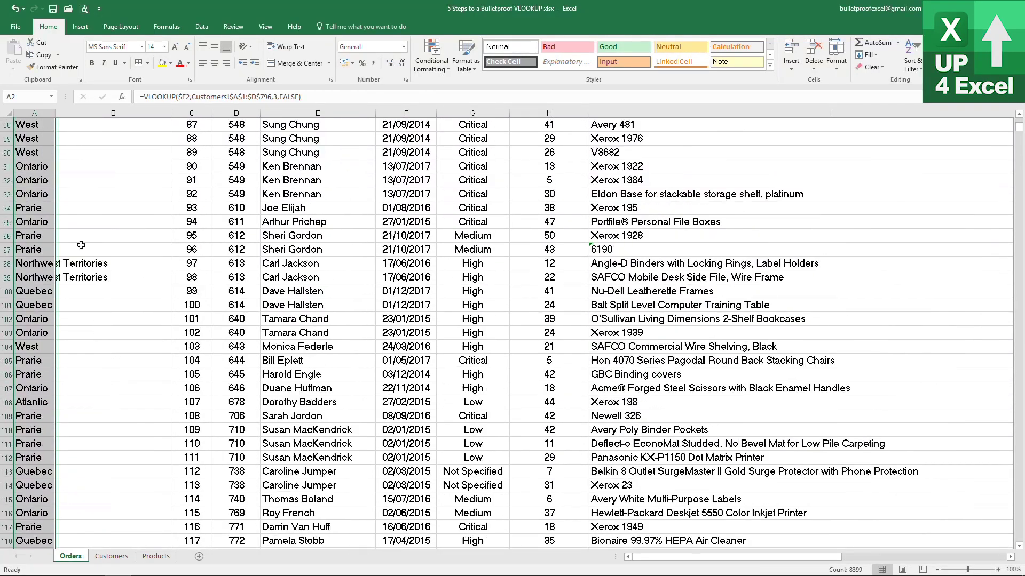
{"action": "double_click", "coordinate": [55, 113]}
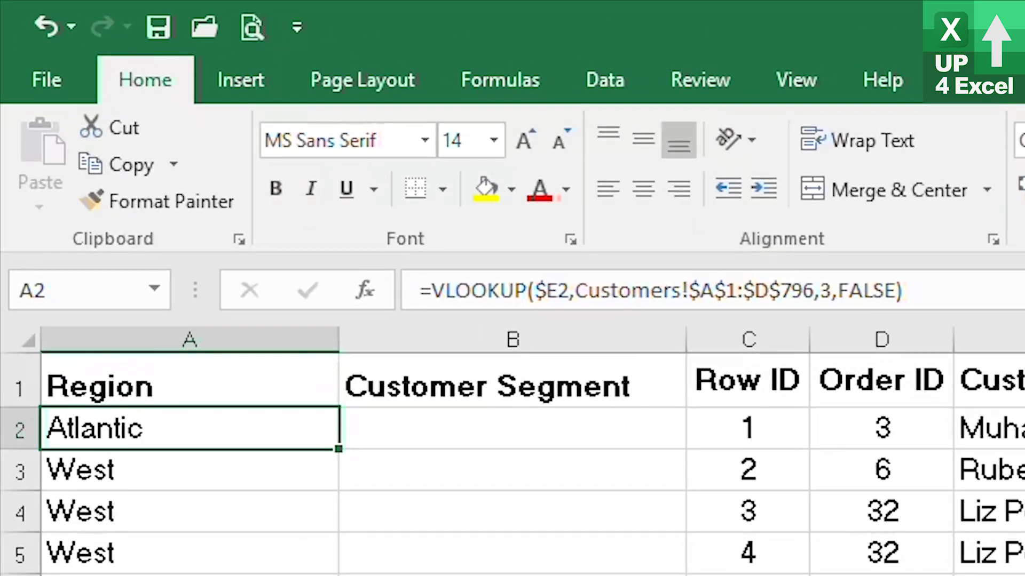
Step: Review the table range in A2's formula, then go to the Customers sheet
{"action": "left_click", "coordinate": [921, 288]}
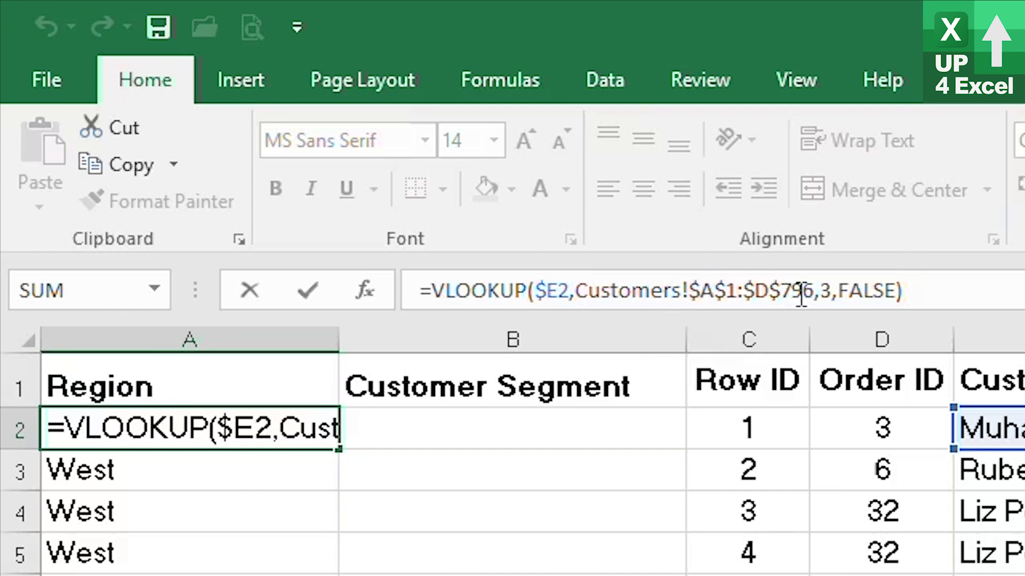
{"action": "left_click_drag", "start_coordinate": [810, 290], "coordinate": [700, 291]}
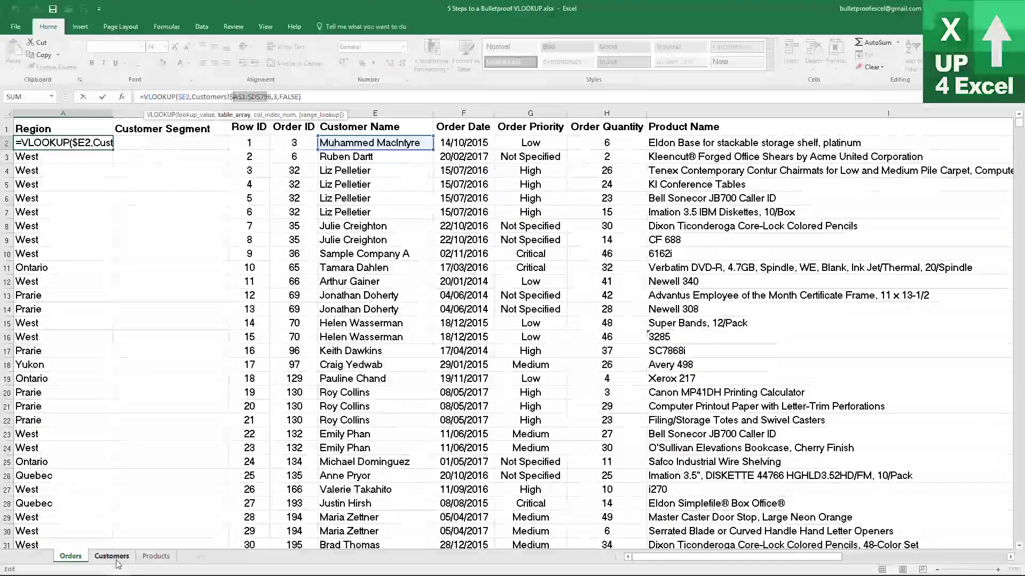
{"action": "key", "text": "Return"}
{"action": "left_click", "coordinate": [115, 558]}
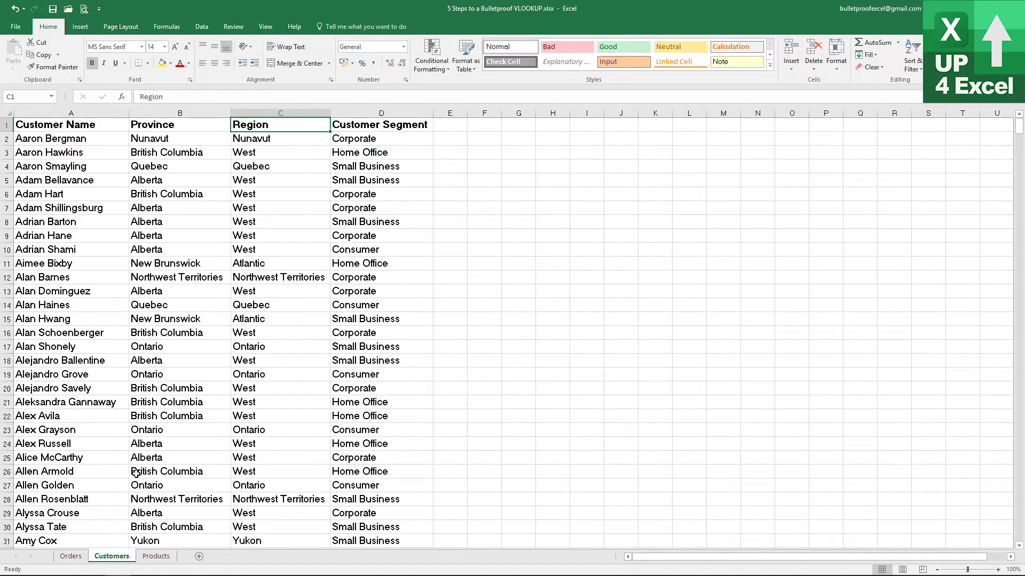
Step: Check that the Customers data ends at row 796, then return to the A1 header
{"action": "left_click", "coordinate": [69, 124]}
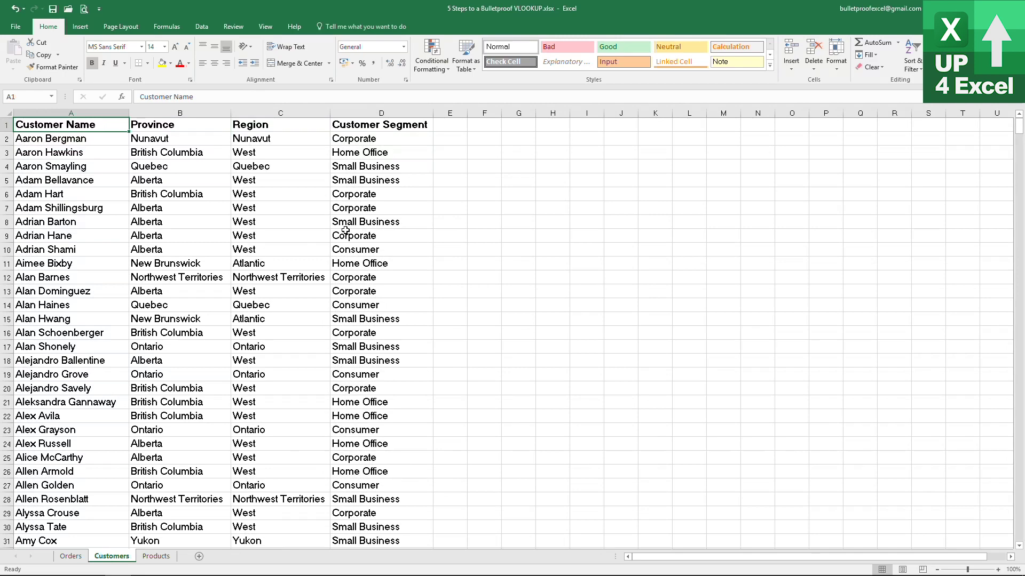
{"action": "key", "text": "ctrl+Down"}
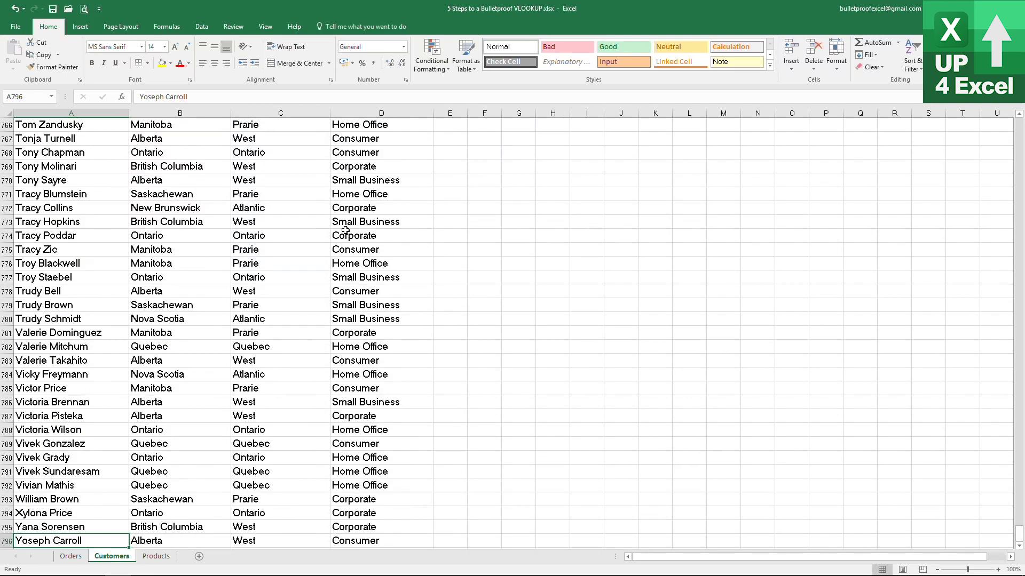
{"action": "key", "text": "Down"}
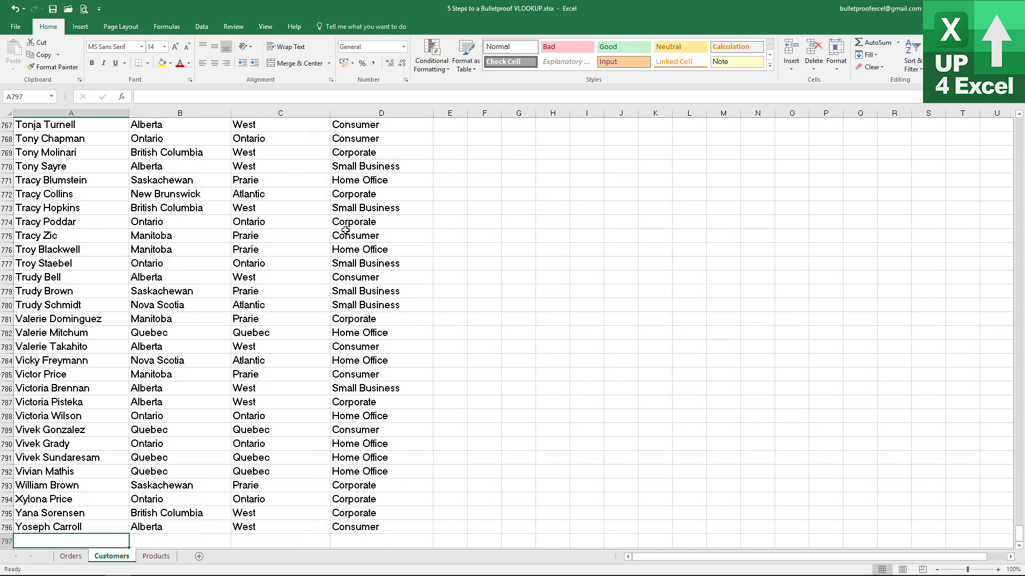
{"action": "key", "text": "Down"}
{"action": "key", "text": "Down"}
{"action": "key", "text": "Down"}
{"action": "key", "text": "Down"}
{"action": "key", "text": "Down"}
{"action": "key", "text": "Down"}
{"action": "key", "text": "Down"}
{"action": "key", "text": "Down"}
{"action": "key", "text": "Down"}
{"action": "key", "text": "Down"}
{"action": "key", "text": "Down"}
{"action": "key", "text": "Down"}
{"action": "key", "text": "Down"}
{"action": "key", "text": "Down"}
{"action": "key", "text": "Down"}
{"action": "key", "text": "Down"}
{"action": "key", "text": "Down"}
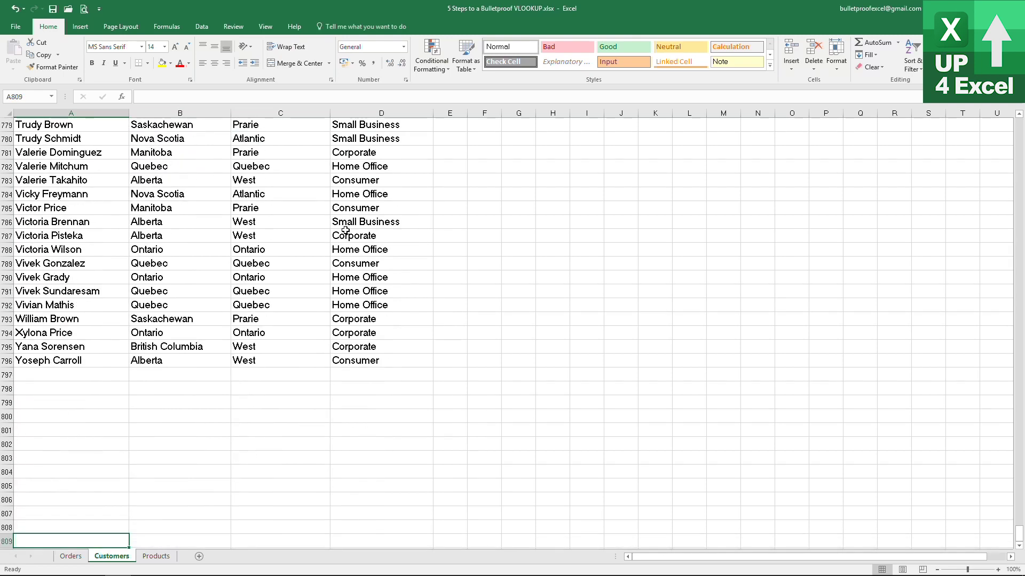
{"action": "key", "text": "Down"}
{"action": "key", "text": "Down"}
{"action": "key", "text": "Down"}
{"action": "key", "text": "Down"}
{"action": "key", "text": "Down"}
{"action": "key", "text": "Down"}
{"action": "key", "text": "Down"}
{"action": "key", "text": "Down"}
{"action": "key", "text": "Down"}
{"action": "key", "text": "Down"}
{"action": "key", "text": "Down"}
{"action": "key", "text": "Down"}
{"action": "key", "text": "Down"}
{"action": "key", "text": "Down"}
{"action": "key", "text": "Down"}
{"action": "key", "text": "Down"}
{"action": "key", "text": "Down"}
{"action": "key", "text": "Down"}
{"action": "key", "text": "Down"}
{"action": "key", "text": "Down"}
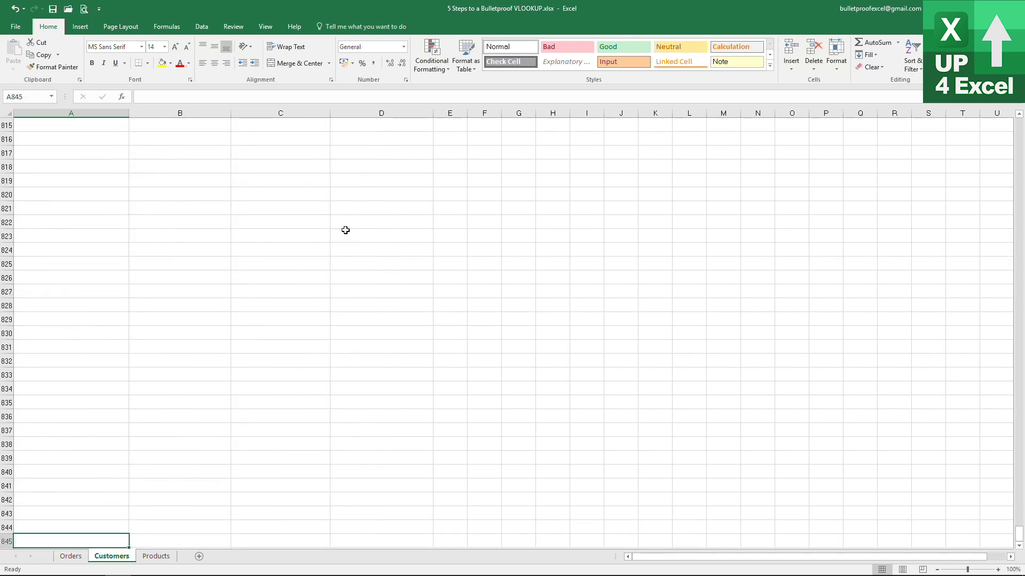
{"action": "key", "text": "Down"}
{"action": "key", "text": "Down"}
{"action": "key", "text": "Down"}
{"action": "key", "text": "Down"}
{"action": "key", "text": "Down"}
{"action": "key", "text": "Down"}
{"action": "key", "text": "Down"}
{"action": "key", "text": "Down"}
{"action": "key", "text": "Down"}
{"action": "key", "text": "Down"}
{"action": "key", "text": "Down"}
{"action": "key", "text": "Down"}
{"action": "key", "text": "Down"}
{"action": "key", "text": "Down"}
{"action": "key", "text": "Down"}
{"action": "key", "text": "Down"}
{"action": "key", "text": "Down"}
{"action": "key", "text": "Down"}
{"action": "key", "text": "Down"}
{"action": "key", "text": "Down"}
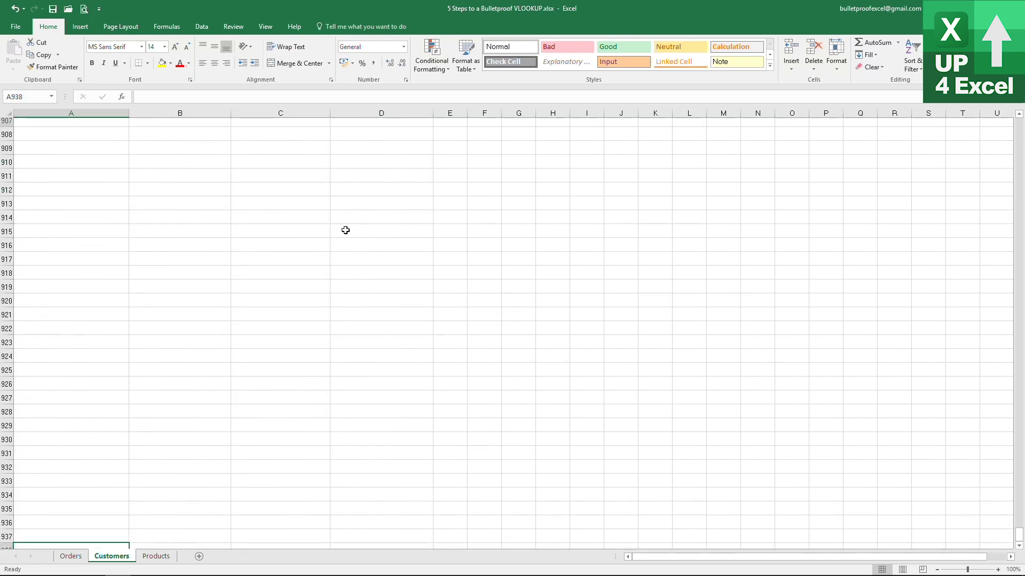
{"action": "key", "text": "ctrl+Home"}
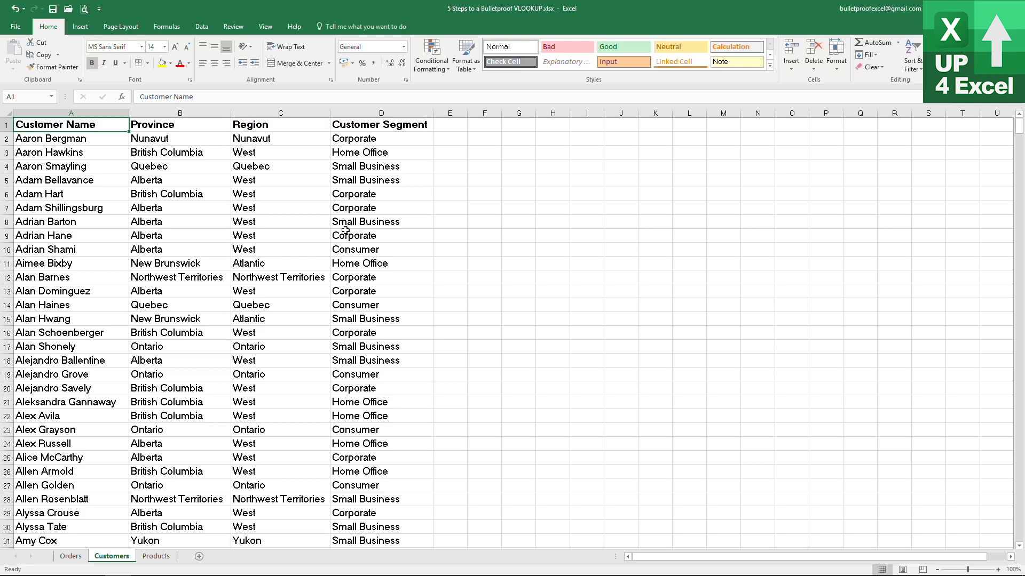
{"action": "key", "text": "ctrl+Down"}
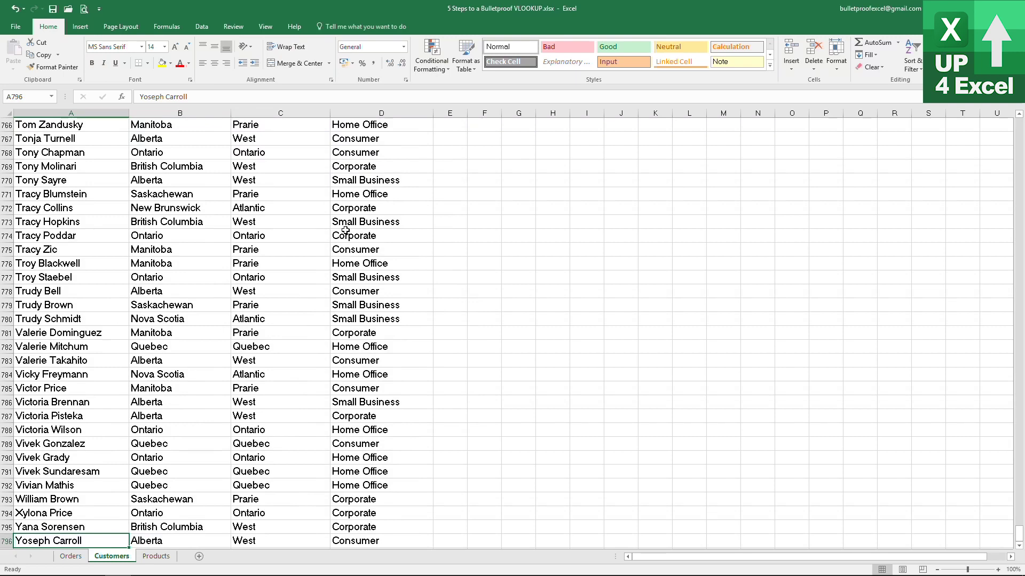
{"action": "key", "text": "ctrl+Up"}
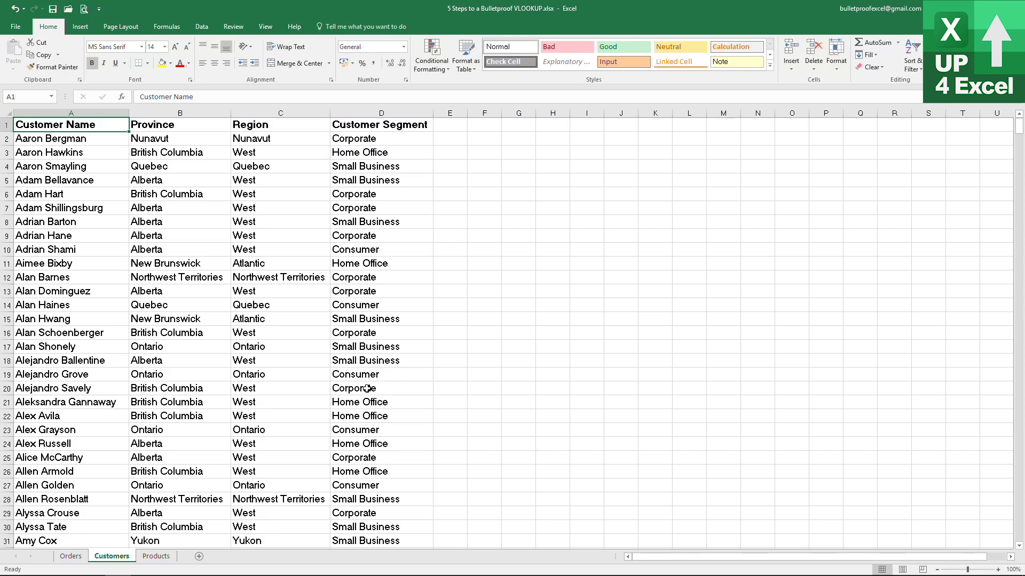
Step: Replace A2's table range Customers!$A$1:$D$796 with the absolute full columns Customers!$A:$D
{"action": "left_click", "coordinate": [71, 556]}
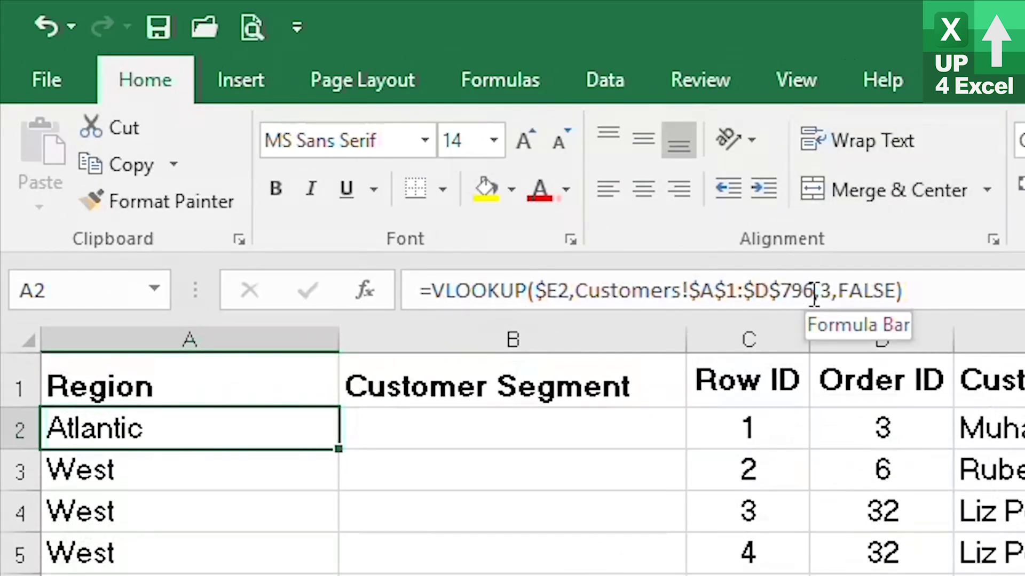
{"action": "left_click_drag", "start_coordinate": [813, 295], "coordinate": [575, 302]}
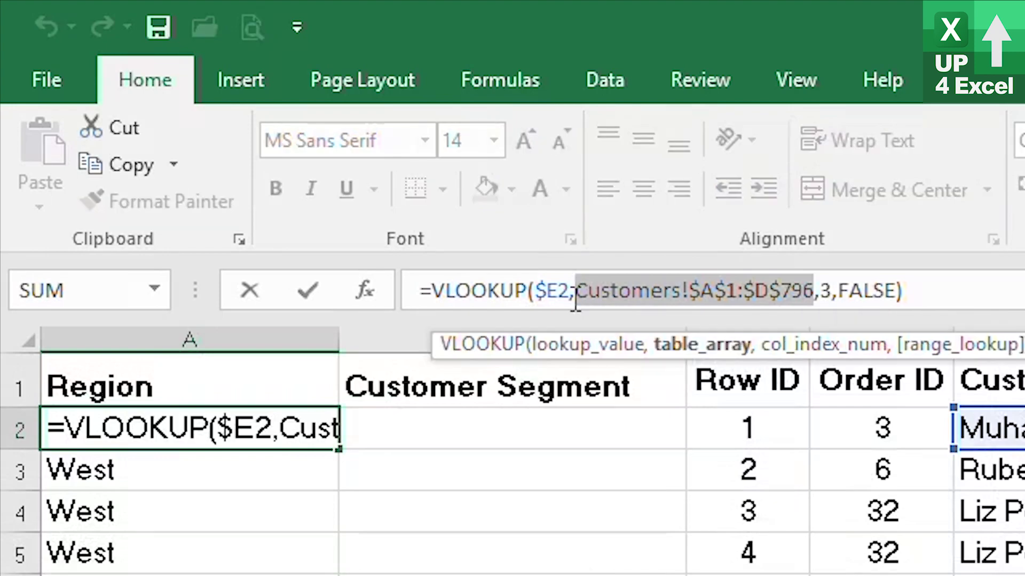
{"action": "key", "text": "Delete"}
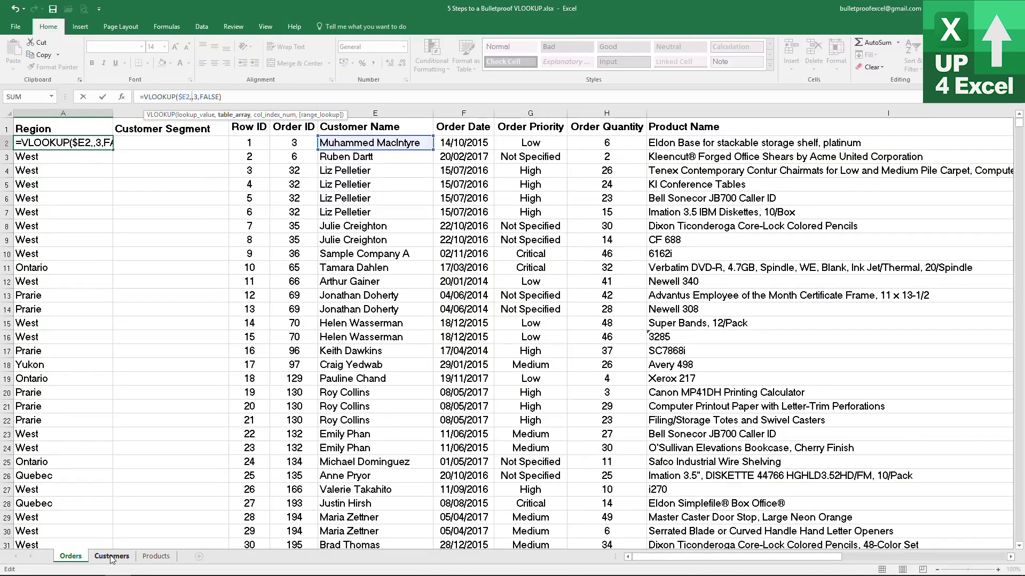
{"action": "left_click", "coordinate": [112, 557]}
{"action": "left_click", "coordinate": [99, 114]}
{"action": "left_click_drag", "start_coordinate": [99, 113], "coordinate": [398, 116]}
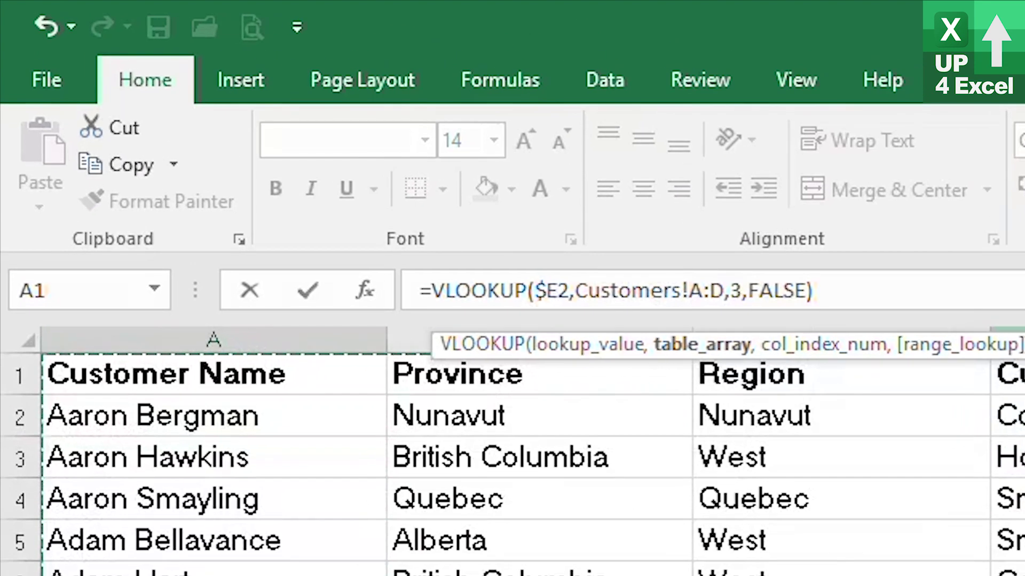
{"action": "key", "text": "F4"}
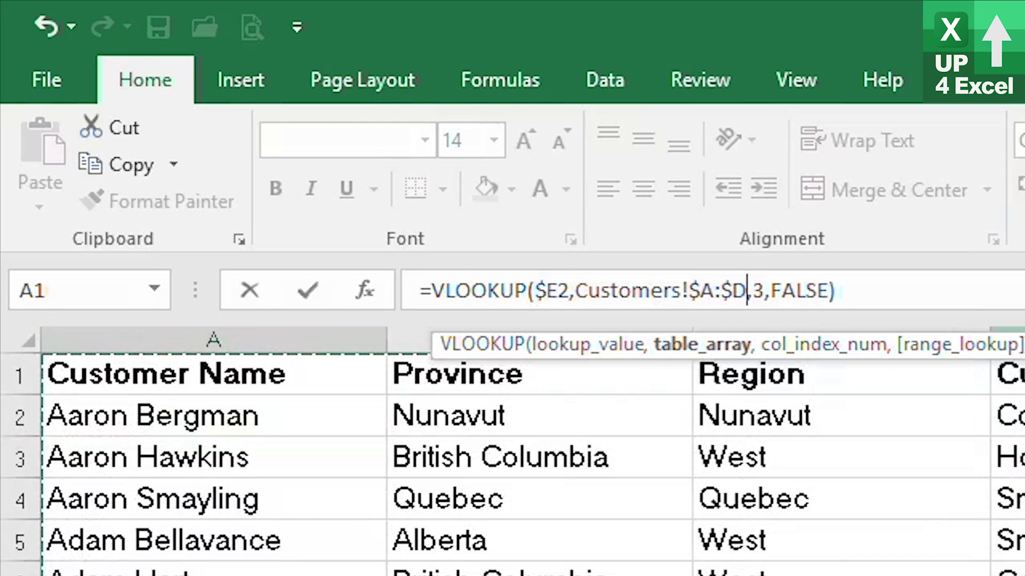